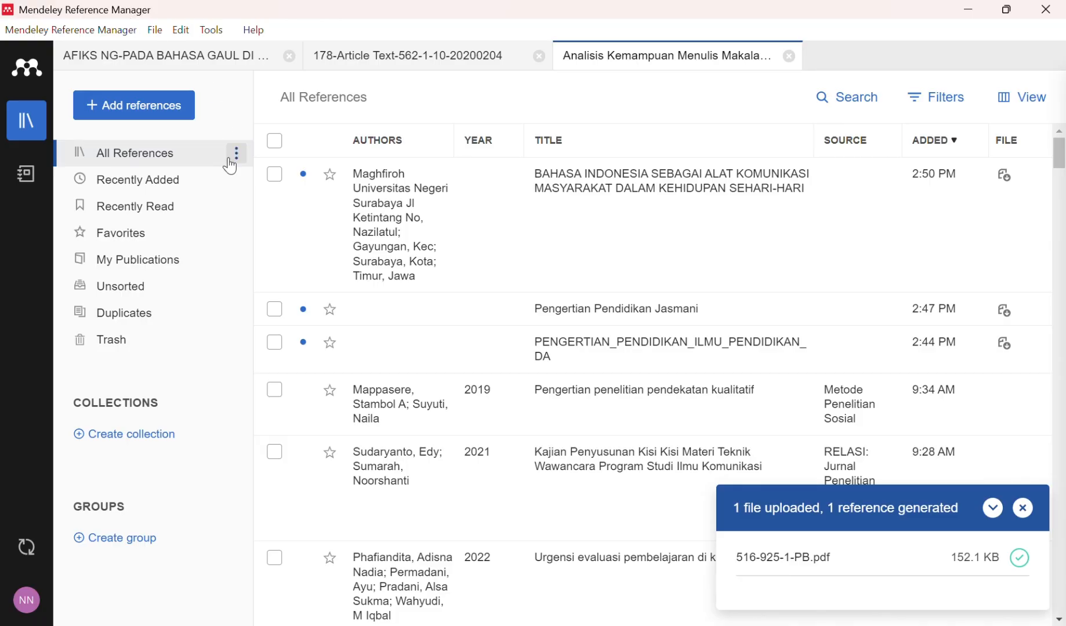
# Step: Switch to the blank Document3 in Word, and close and reopen the Mendeley Cite add-in
pyautogui.moveTo(611, 625)
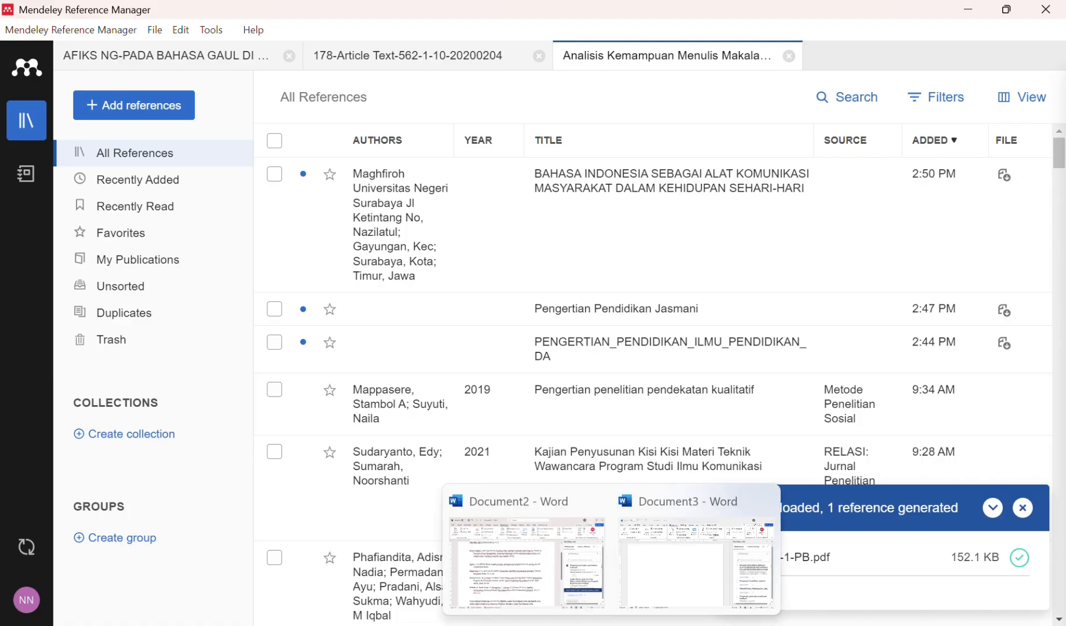
pyautogui.click(645, 606)
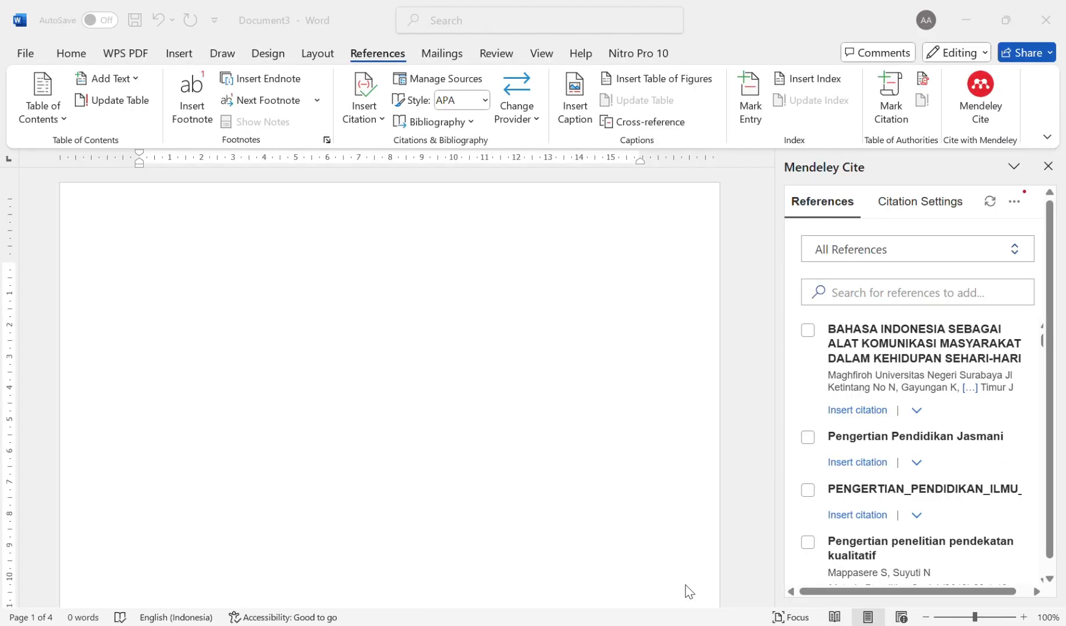
pyautogui.click(1047, 169)
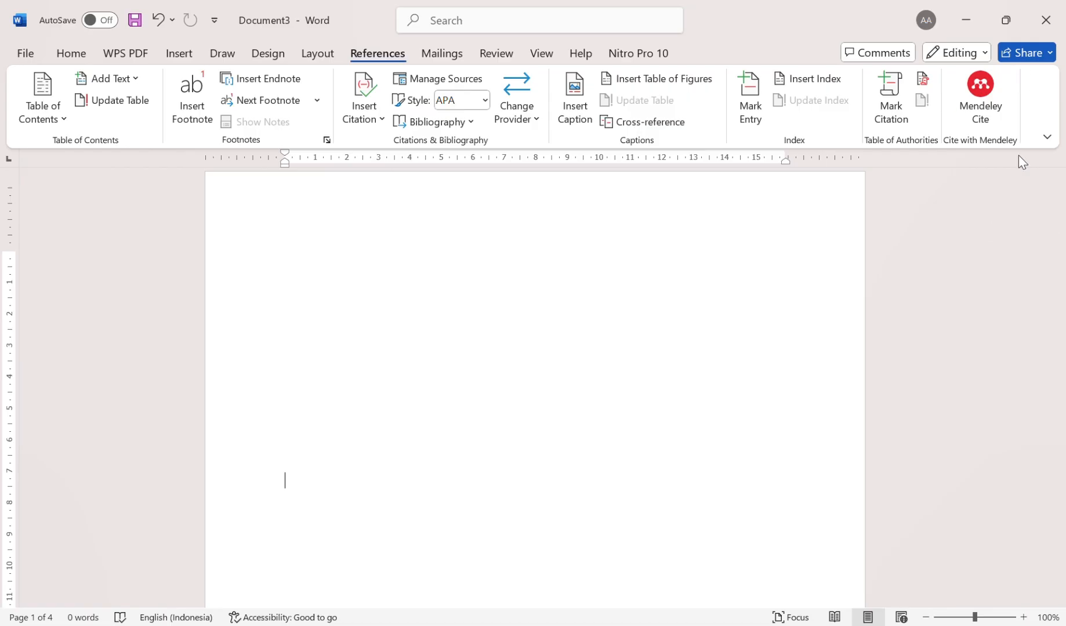
pyautogui.click(973, 115)
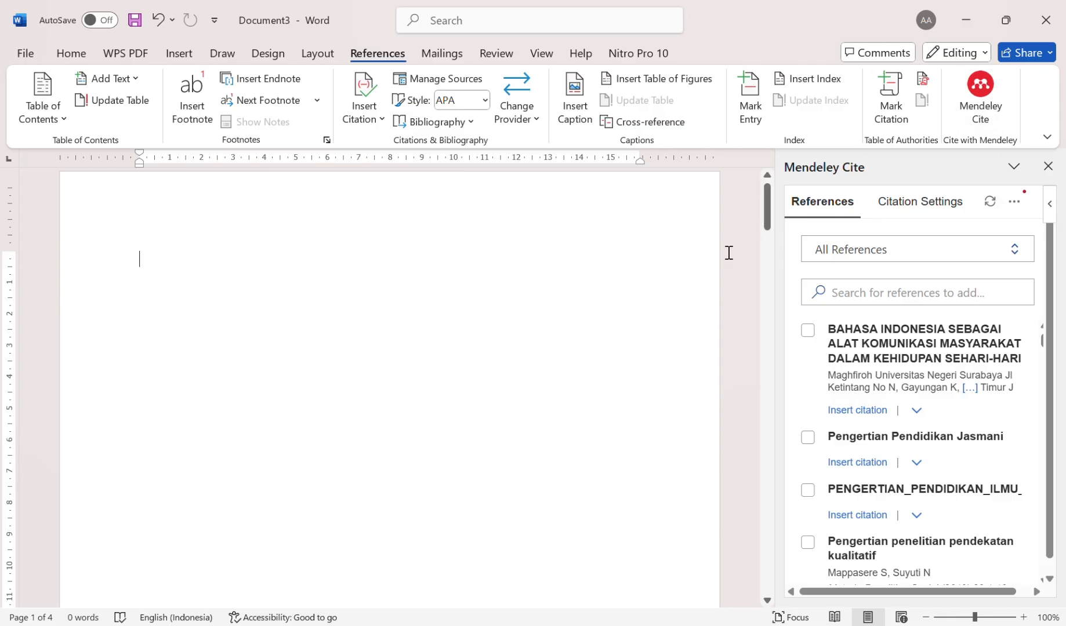
# Step: Switch to Google Scholar in Chrome and search for "pengertian menulis jurnal ilmiah"
pyautogui.moveTo(684, 625)
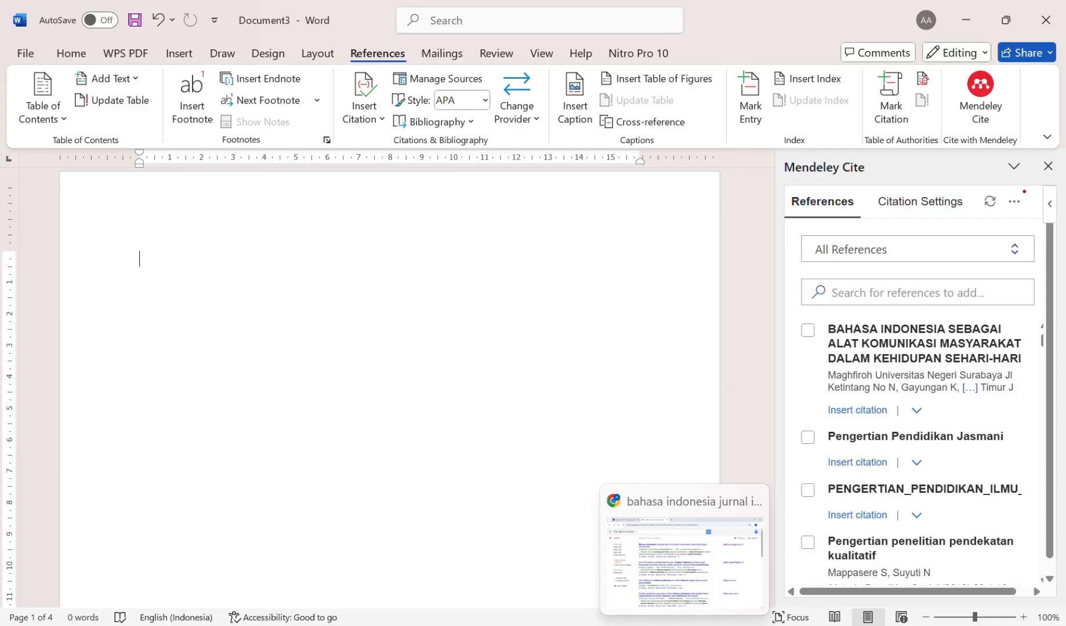
pyautogui.click(684, 625)
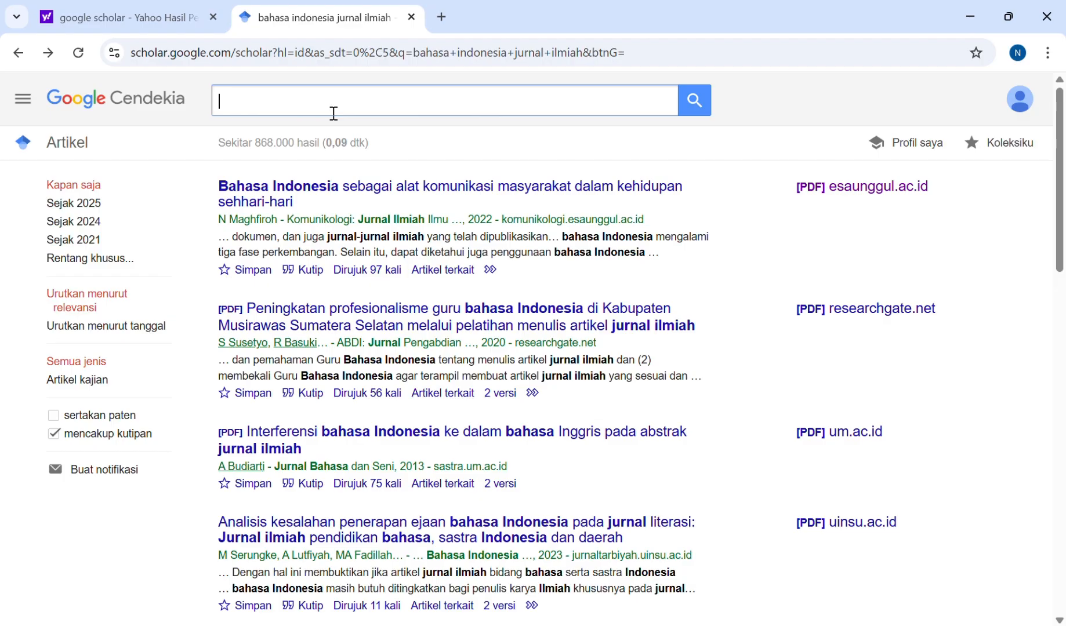
pyautogui.write('pengertian')
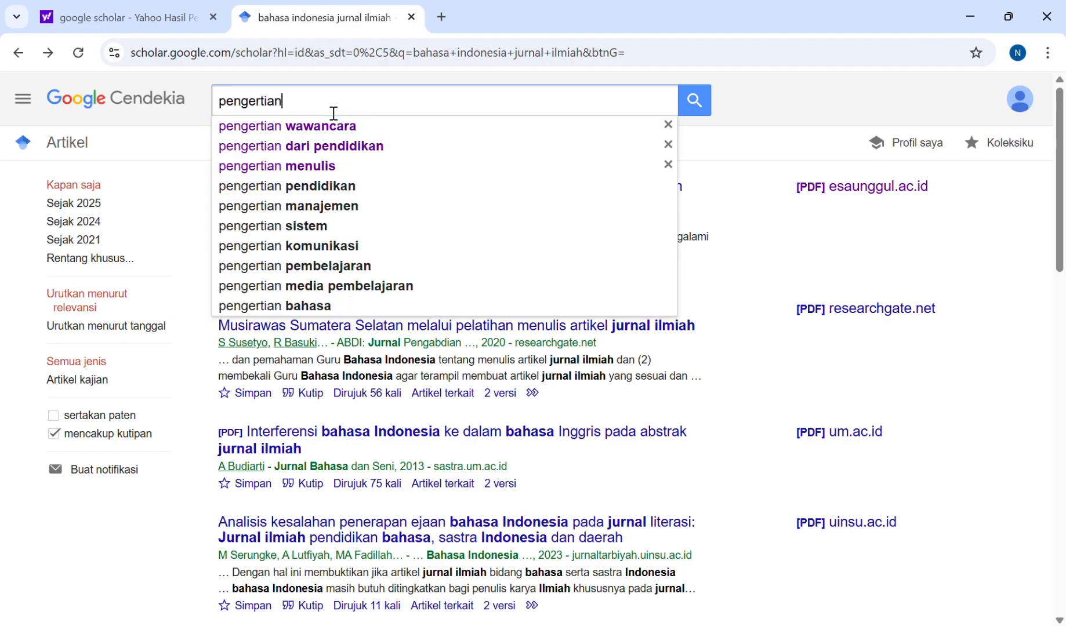
pyautogui.write(' menulis ')
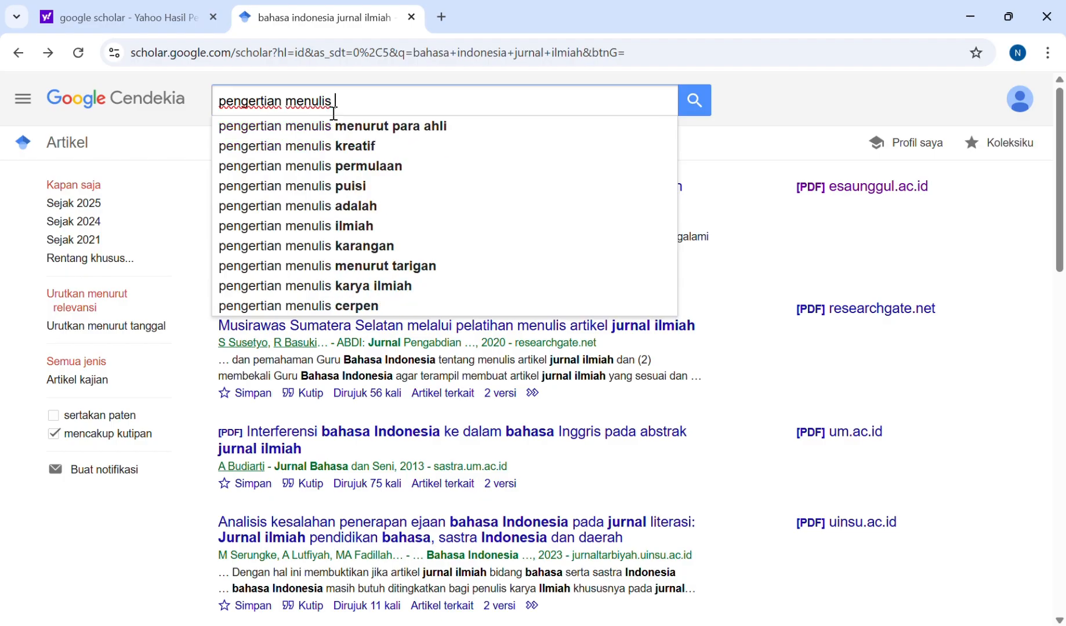
pyautogui.write('jurnal ')
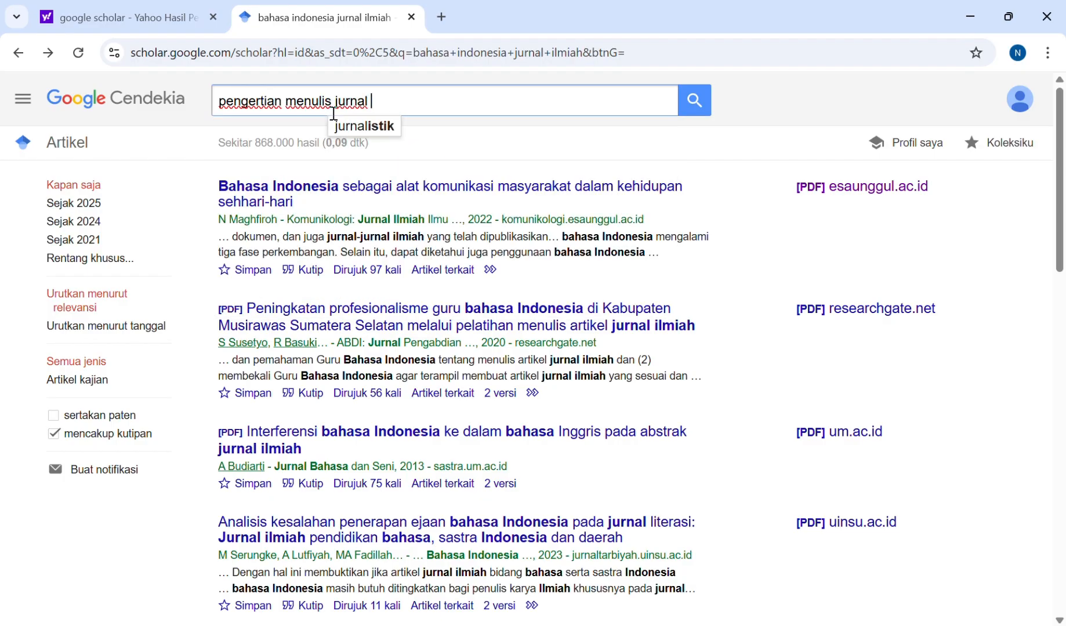
pyautogui.write('ilmiah')
pyautogui.click(692, 103)
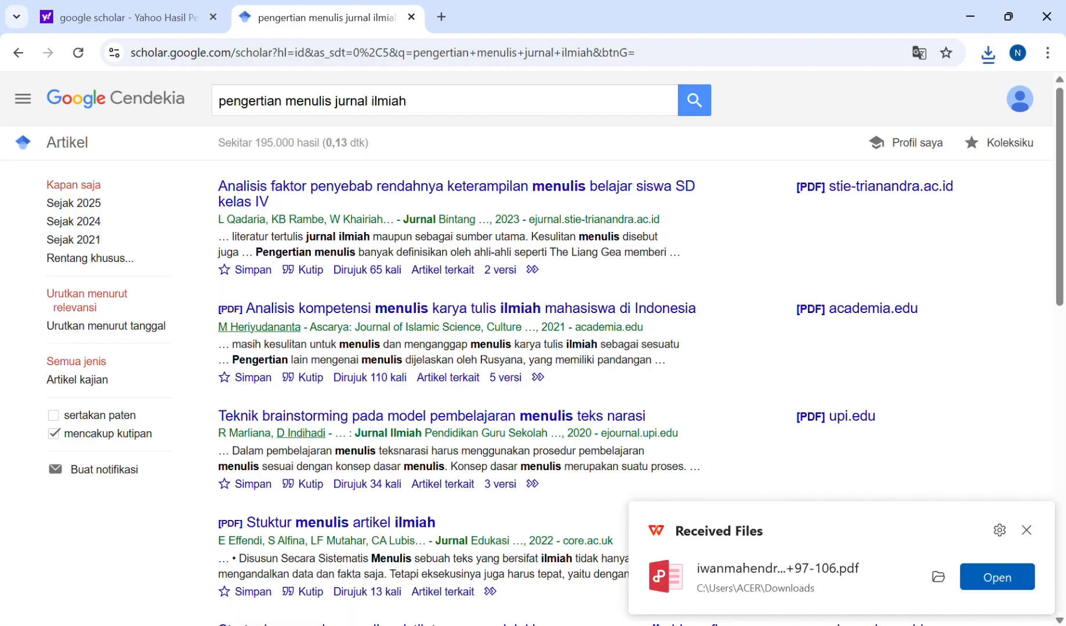
# Step: Switch to Mendeley Reference Manager and import the downloaded JUBPI Vol 1 no 3 Agustus 2023 article PDF from the Downloads folder
pyautogui.click(648, 625)
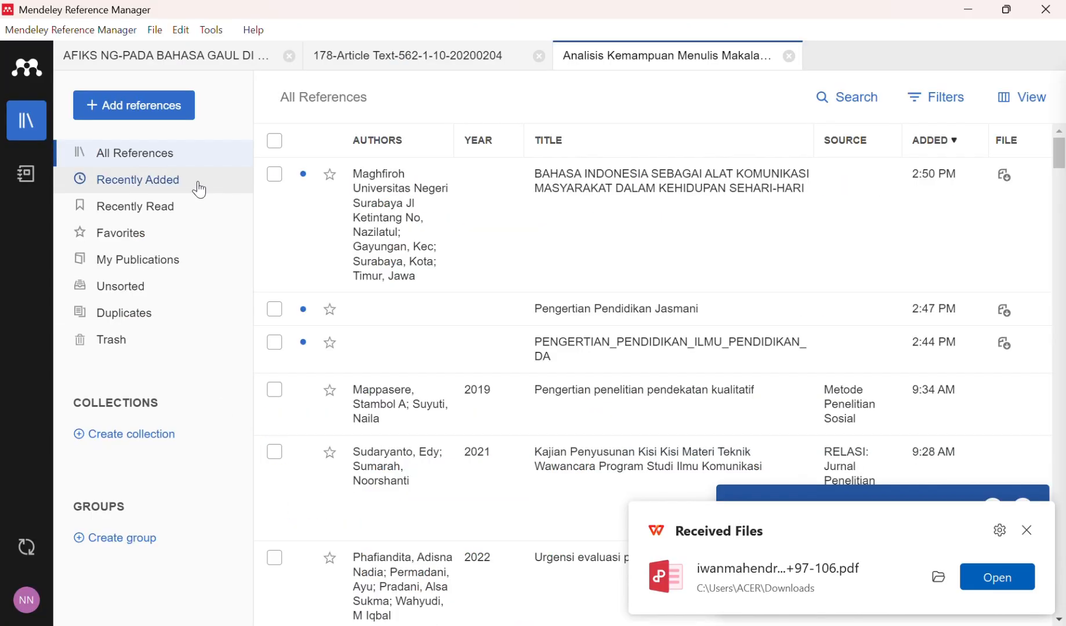
pyautogui.click(105, 106)
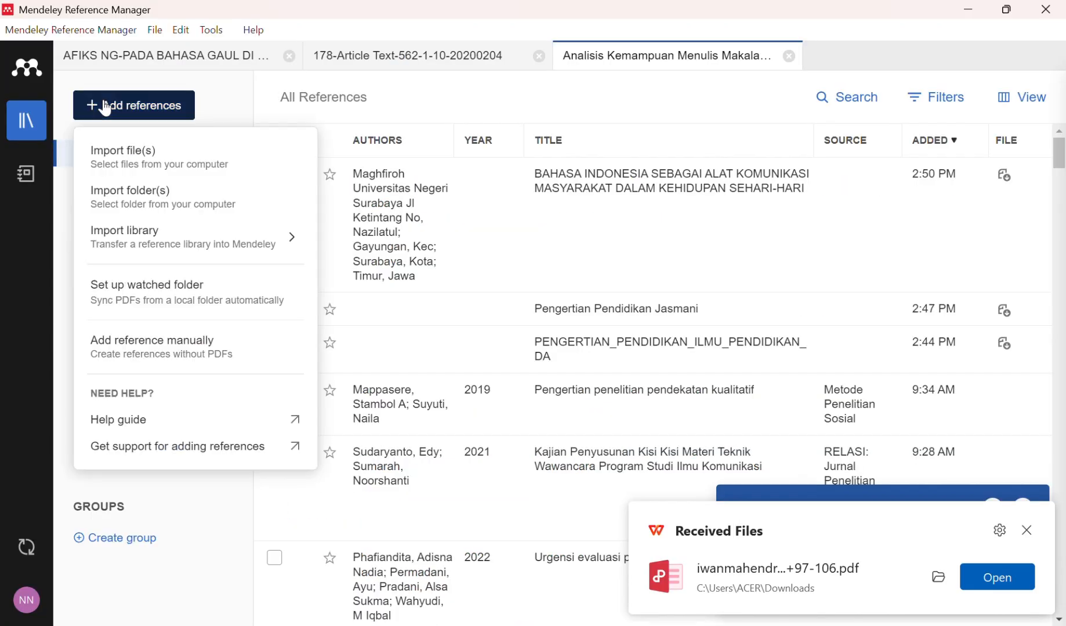
pyautogui.click(133, 153)
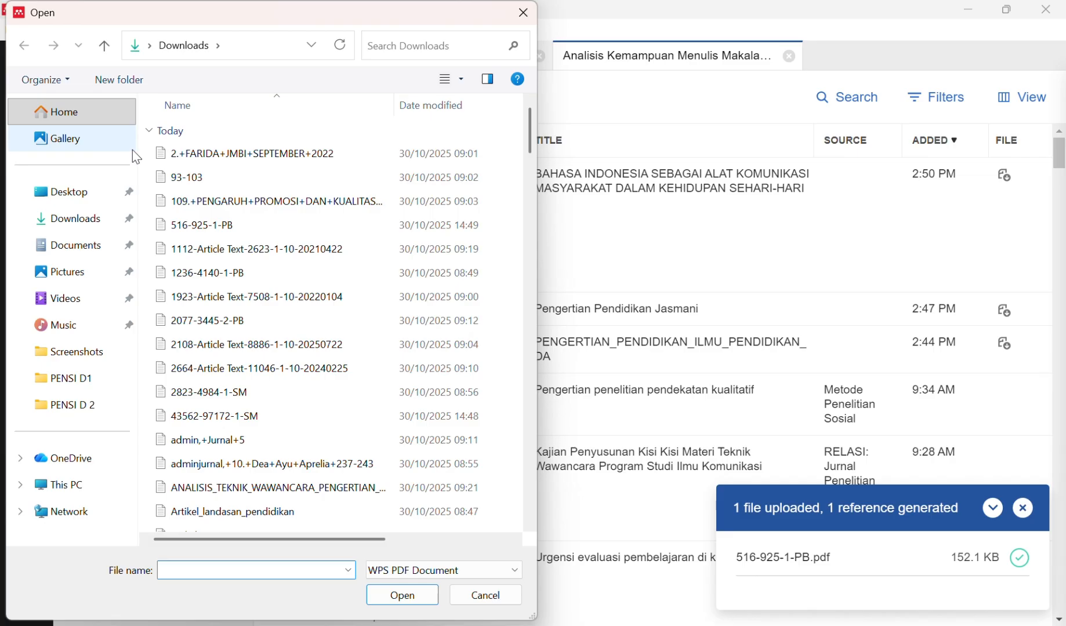
pyautogui.scroll(-3, 265, 391)
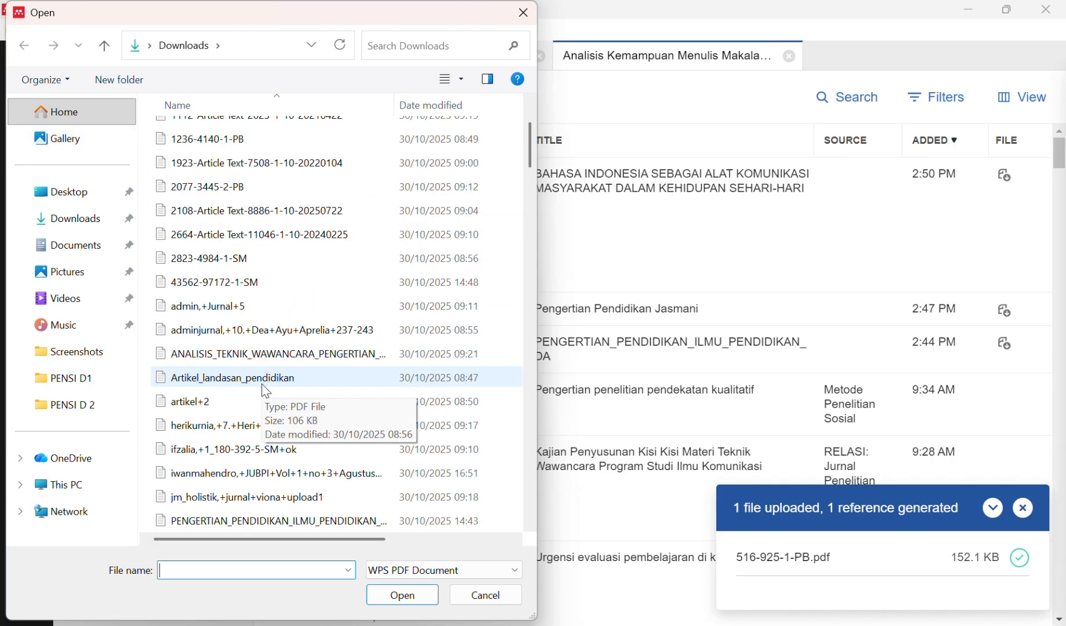
pyautogui.doubleClick(222, 407)
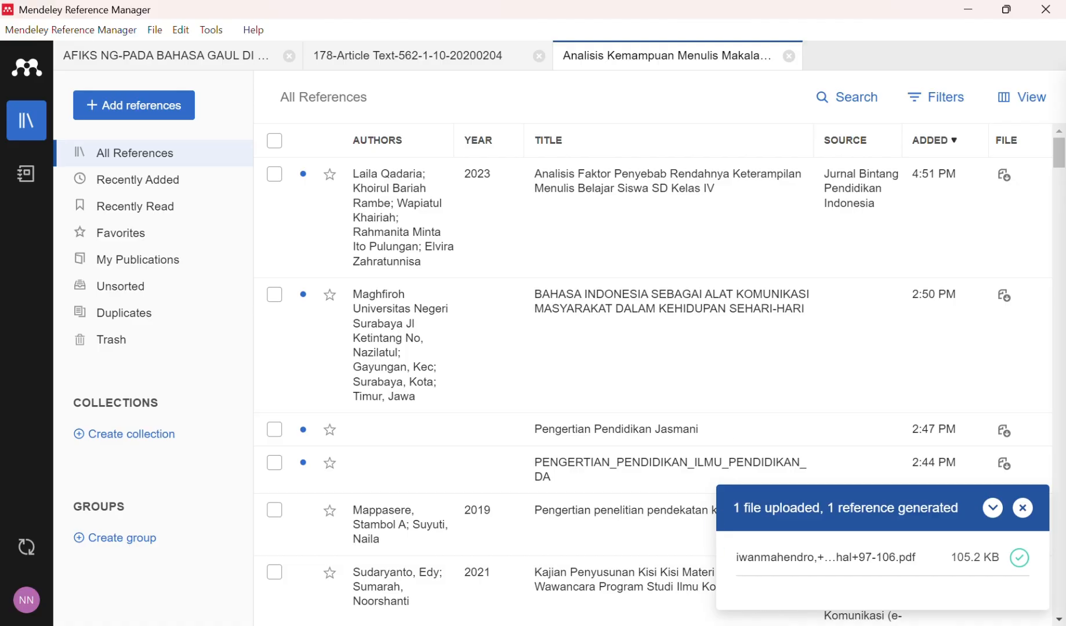
# Step: Open the downloaded article PDF in Chrome and copy the first two sentences under "Pengertian Keterampilan Menulis Di Kelas Tinggi" on page 3
pyautogui.click(684, 623)
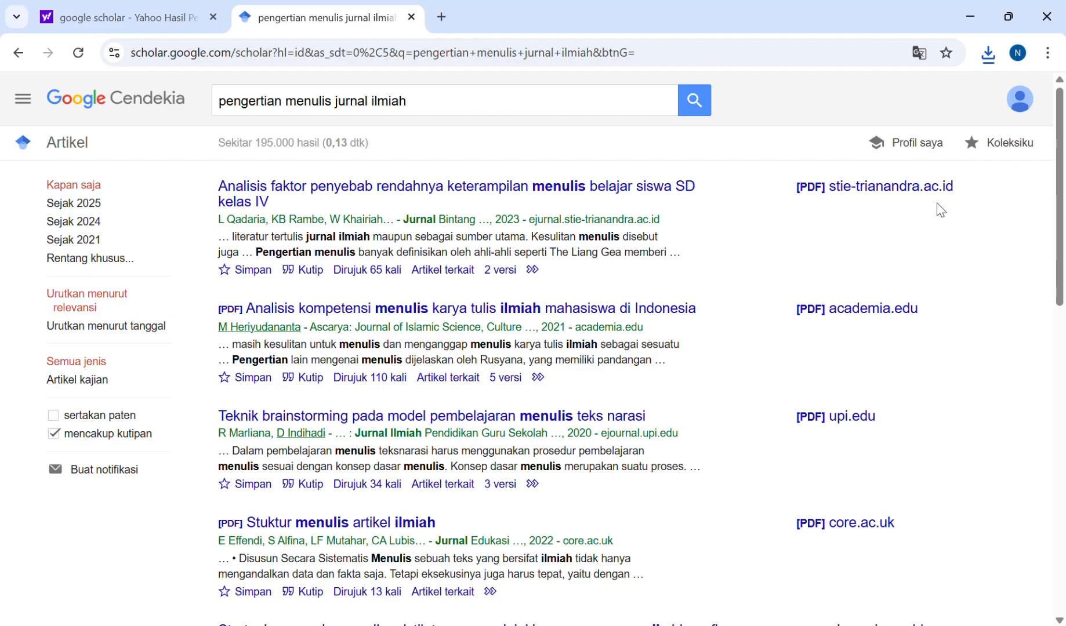
pyautogui.click(988, 53)
pyautogui.click(864, 148)
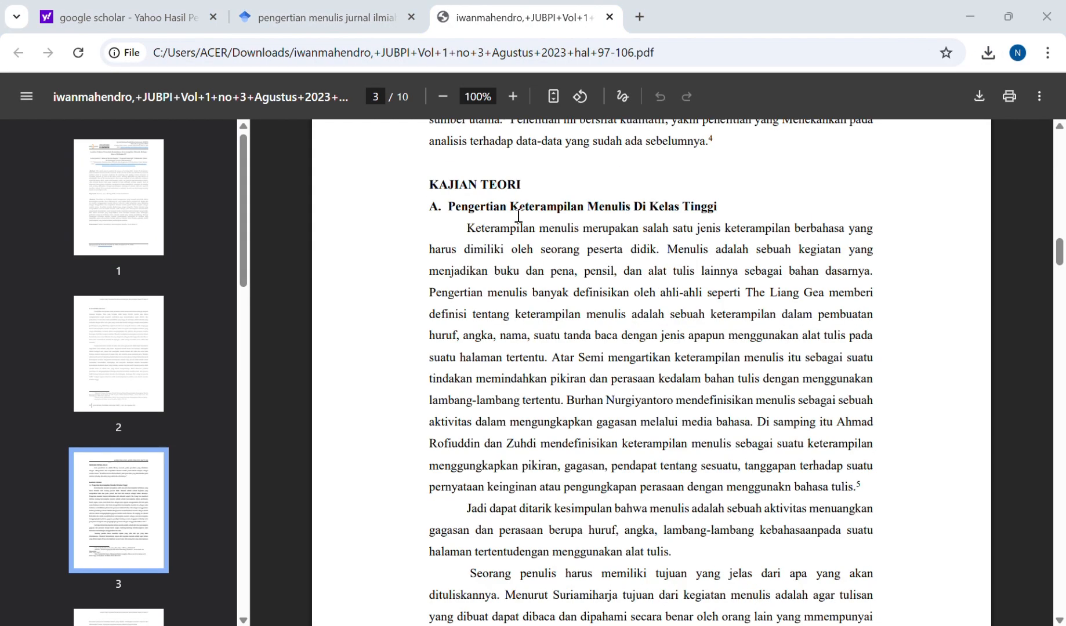
pyautogui.moveTo(465, 229); pyautogui.dragTo(902, 272)
pyautogui.hotkey('ctrl', 'c')
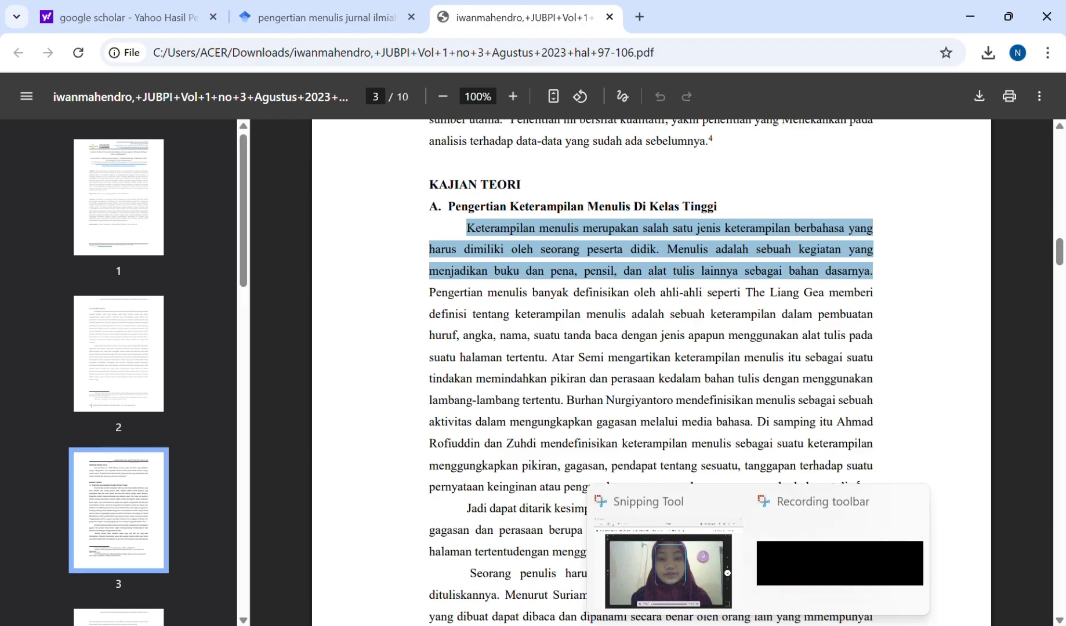
# Step: Switch to Document3 in Word and paste the copied passage about keterampilan menulis on the first page
pyautogui.moveTo(611, 625)
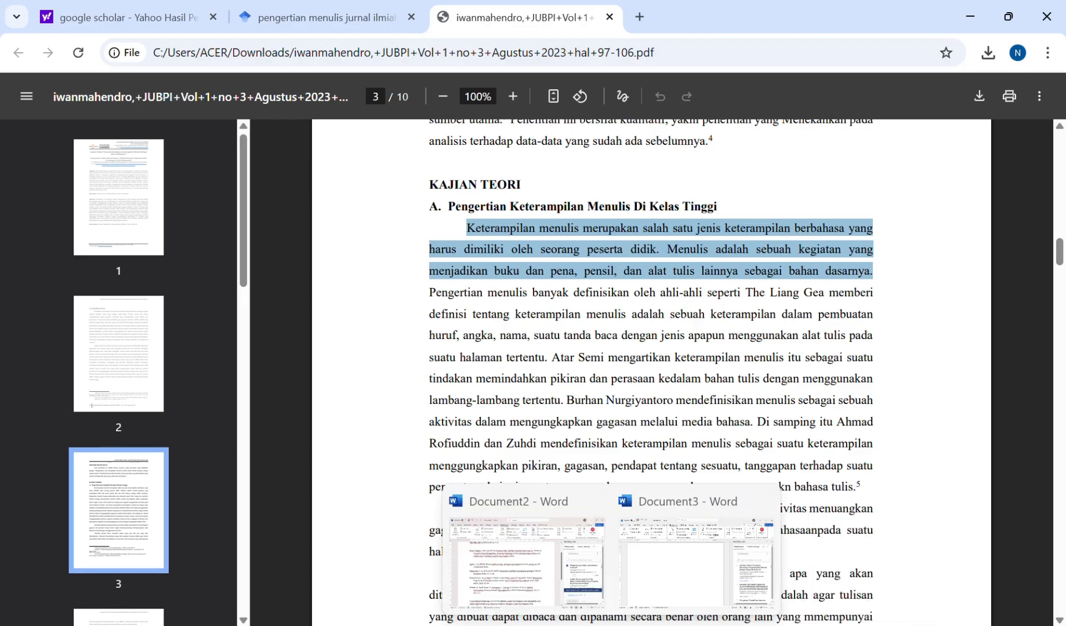
pyautogui.click(680, 578)
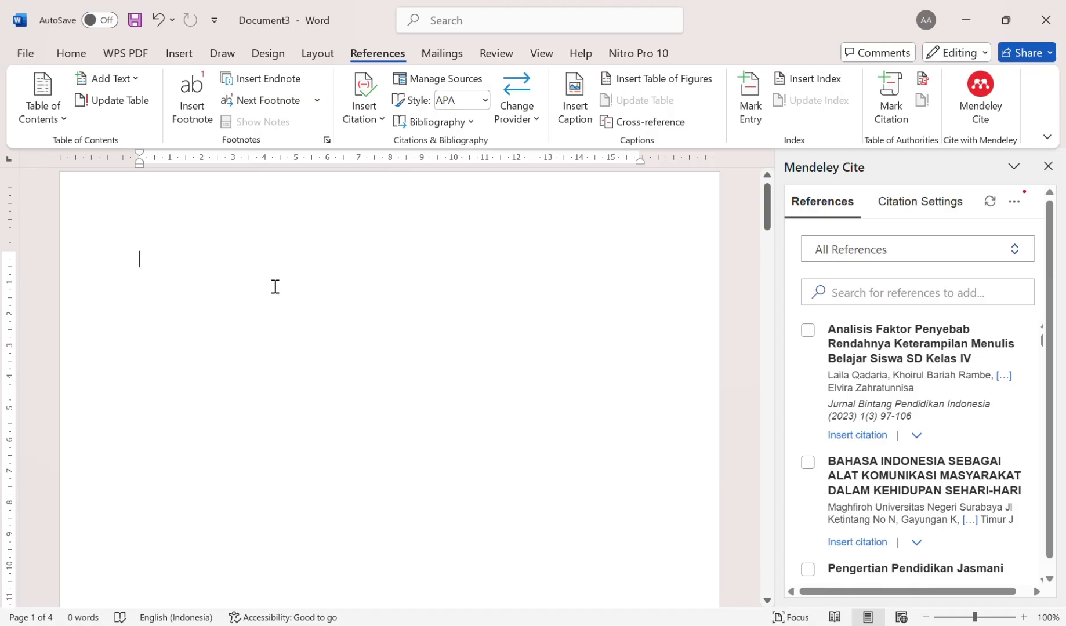
pyautogui.hotkey('ctrl', 'v')
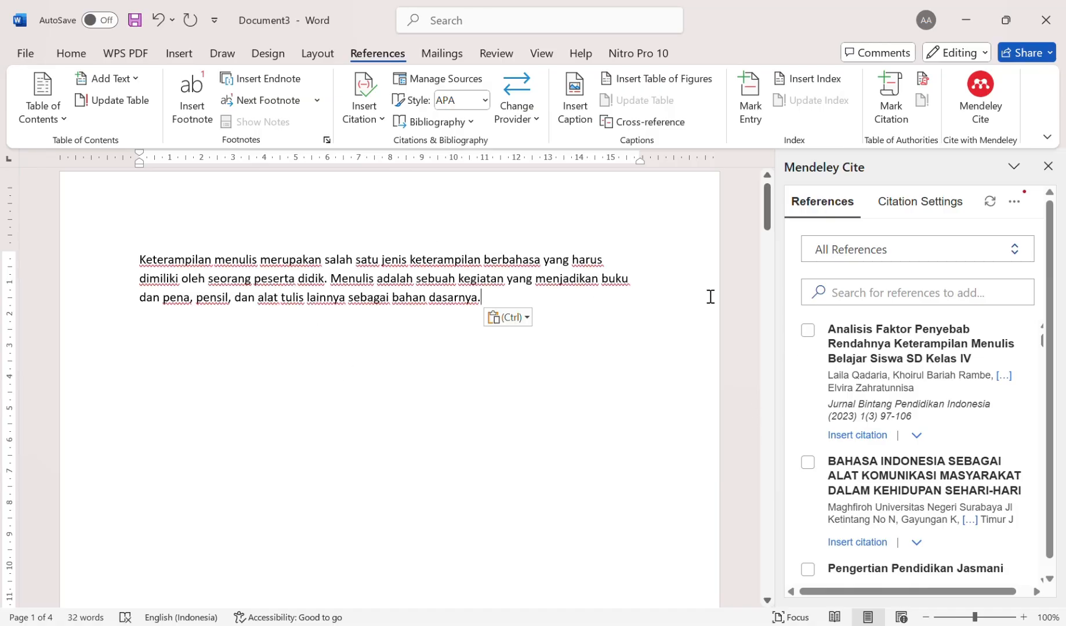
# Step: Insert a Mendeley citation of "Analisis Faktor Penyebab Rendahnya Keterampilan Menulis Belajar Siswa SD Kelas IV" at the end of the pasted passage
pyautogui.click(984, 115)
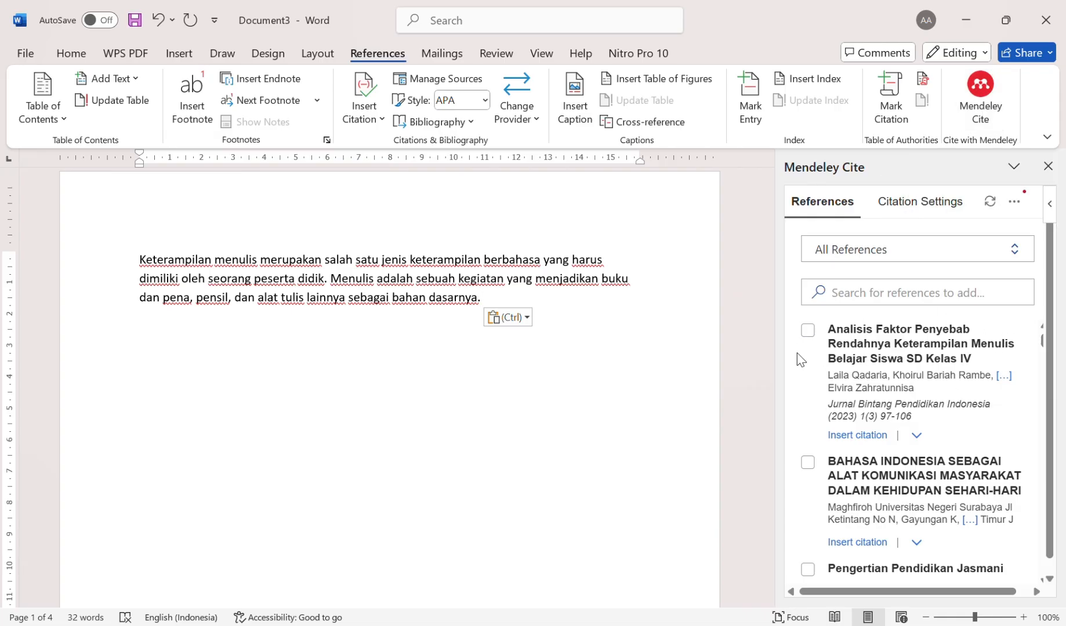
pyautogui.click(808, 334)
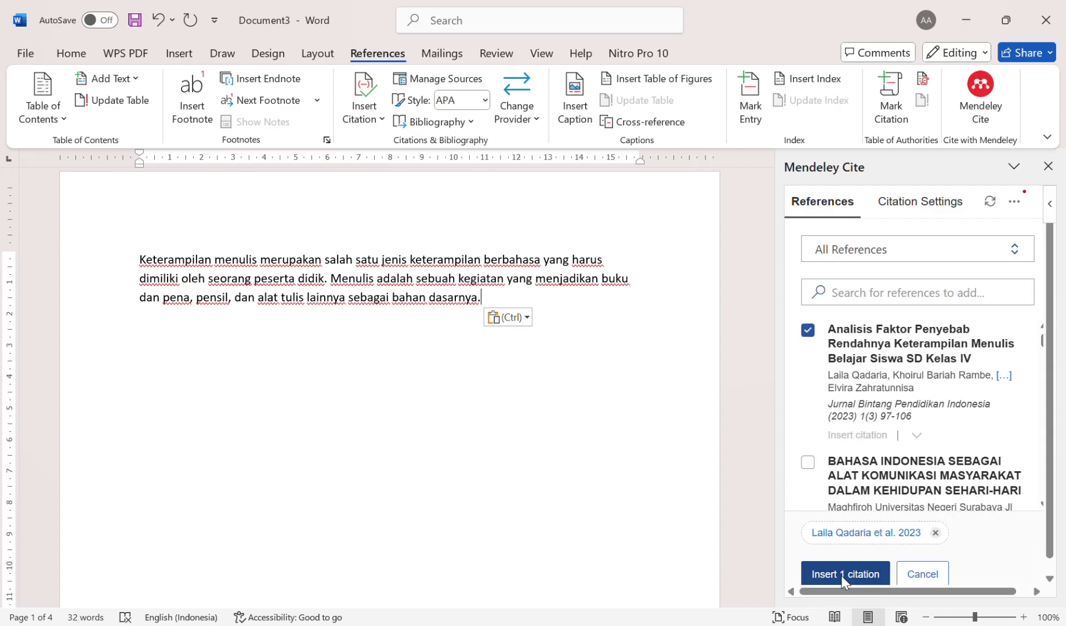
pyautogui.click(844, 574)
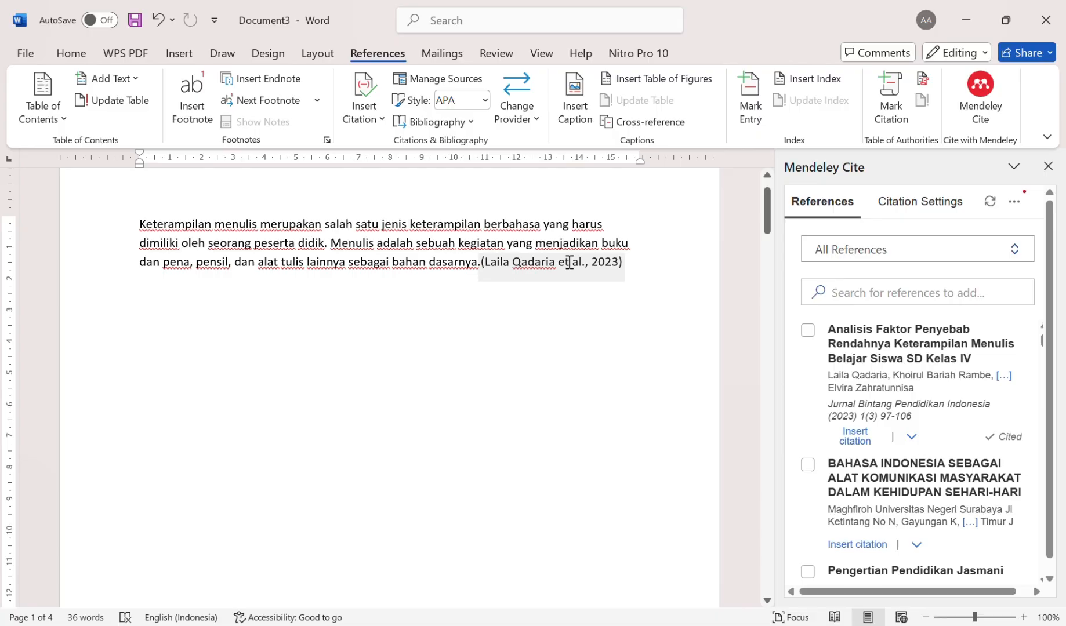
# Step: Select the empty line on page 4, mark the cited article in Mendeley Cite, and update the document's bibliography
pyautogui.scroll(-10, 473, 394)
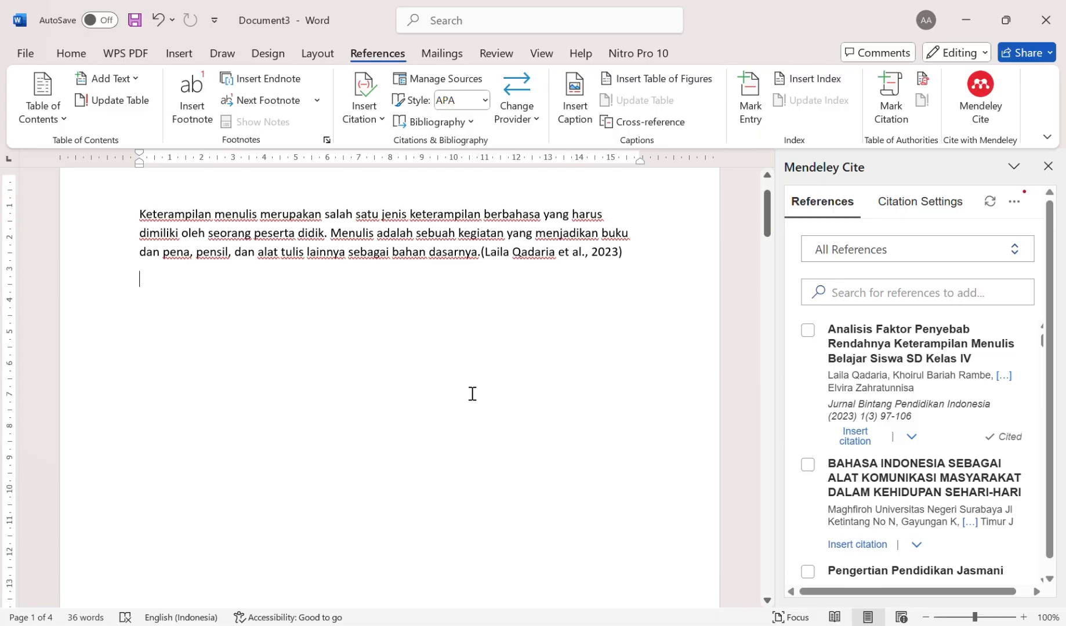
pyautogui.scroll(-5, 473, 393)
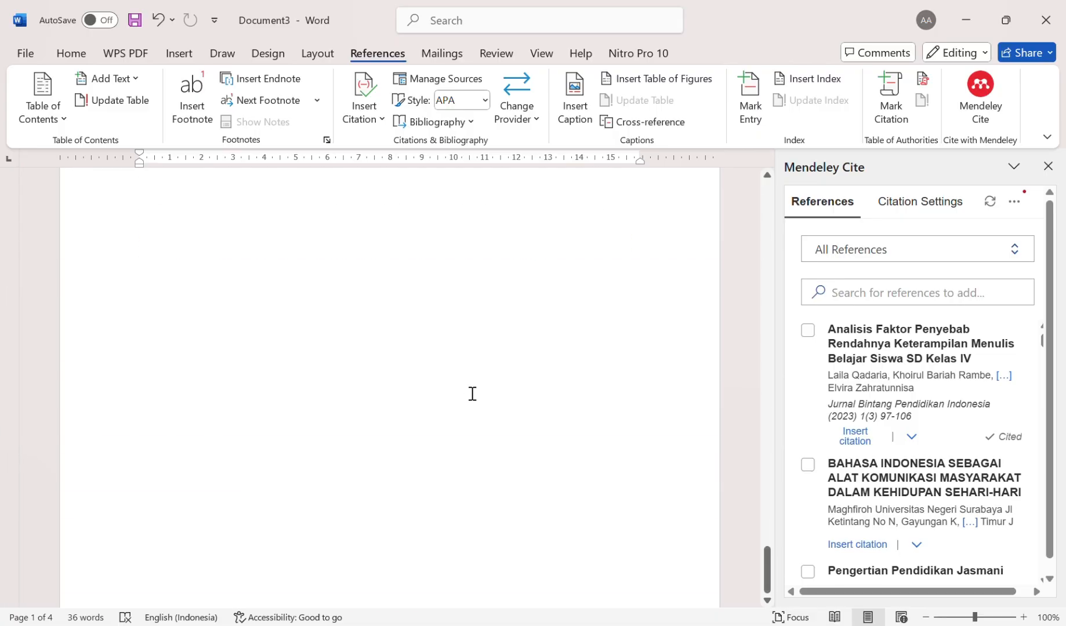
pyautogui.click(109, 201)
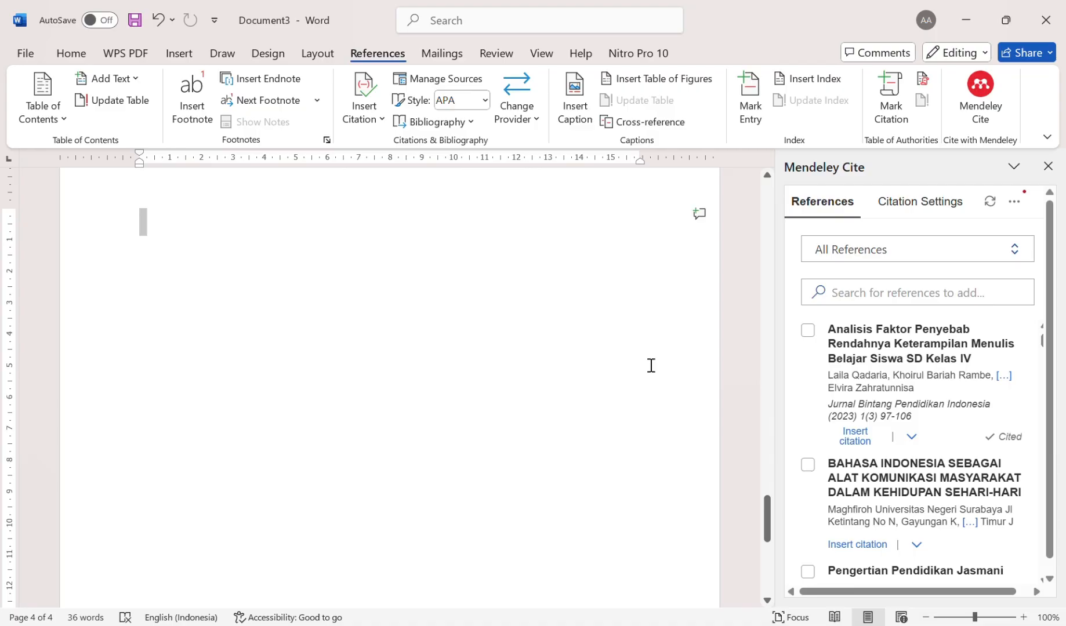
pyautogui.scroll(-1, 923, 373)
pyautogui.scroll(1, 923, 373)
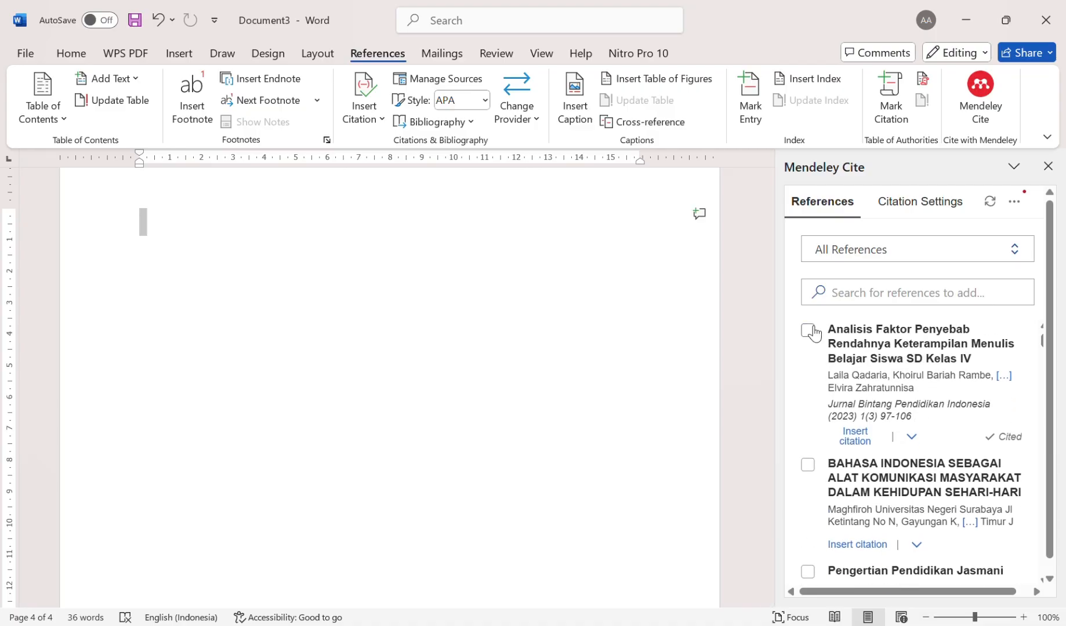
pyautogui.click(808, 330)
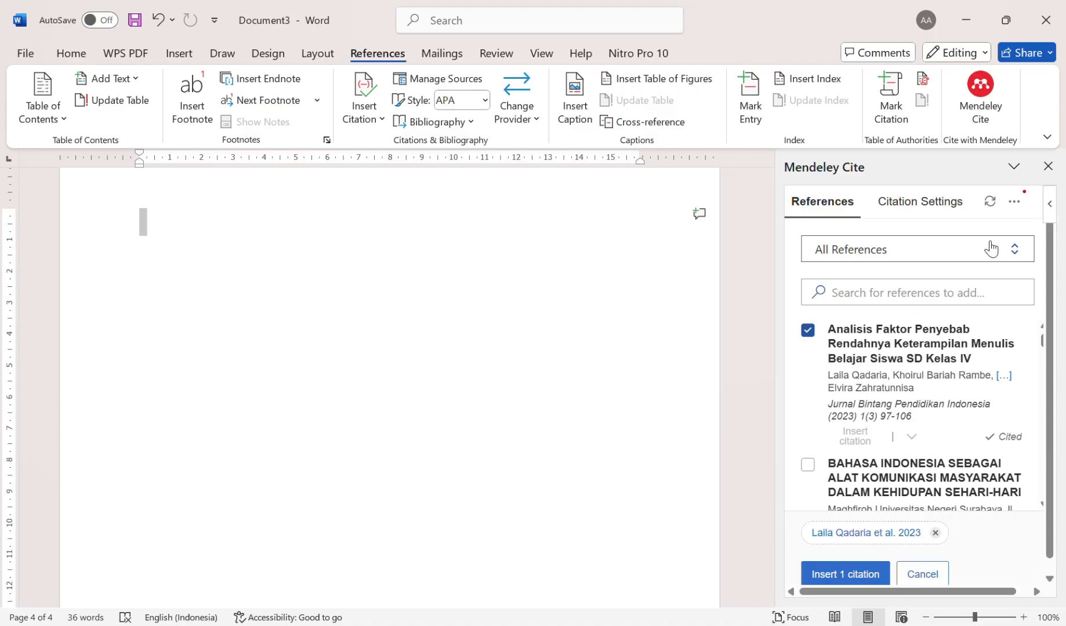
pyautogui.click(1014, 202)
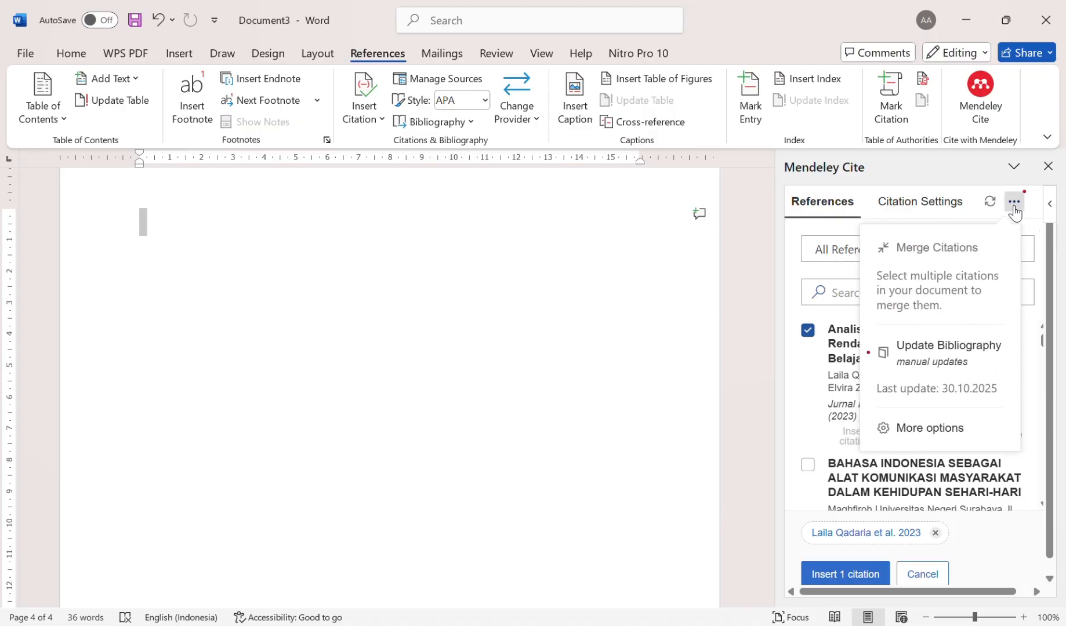
pyautogui.click(949, 347)
# Step: Delete the blank lines above the bibliography entry so that it starts at the head of the last page
pyautogui.scroll(-2, 537, 465)
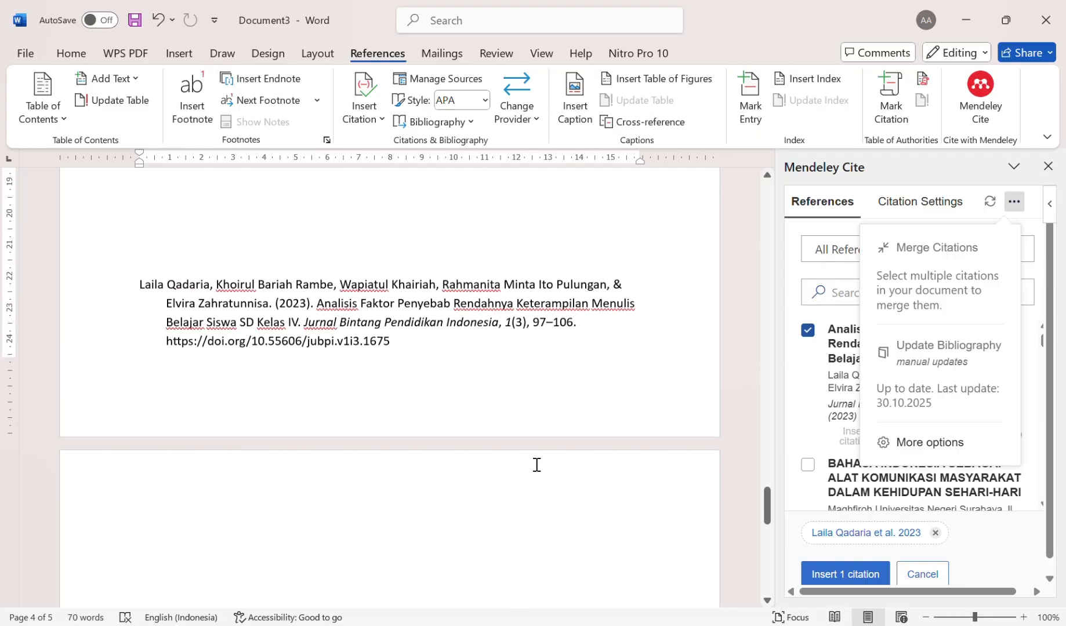
pyautogui.scroll(3, 238, 313)
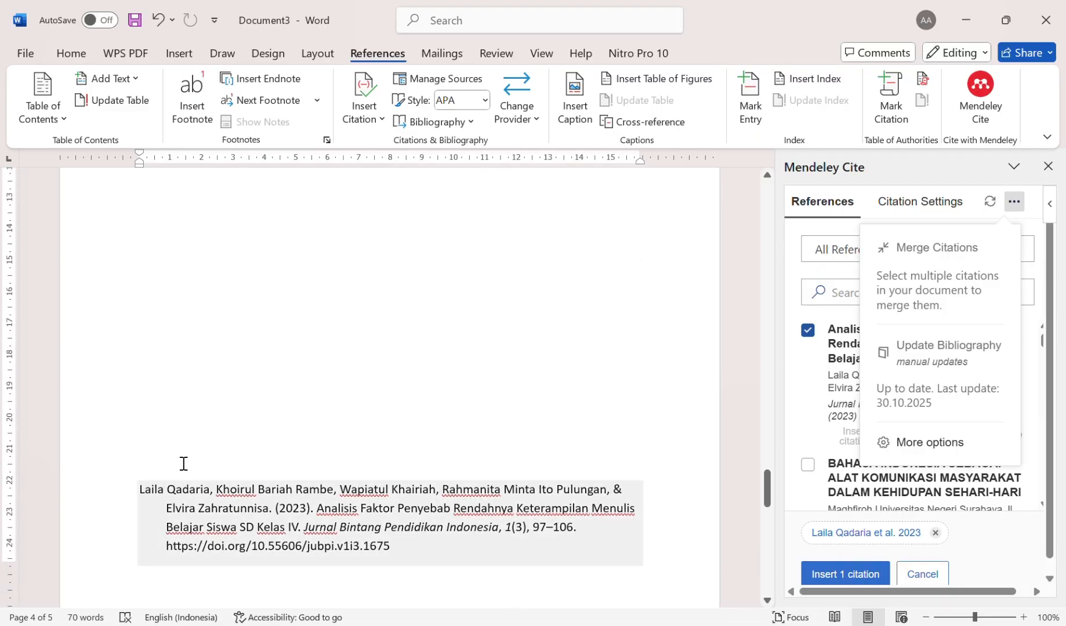
pyautogui.click(183, 464)
pyautogui.scroll(-4, 348, 376)
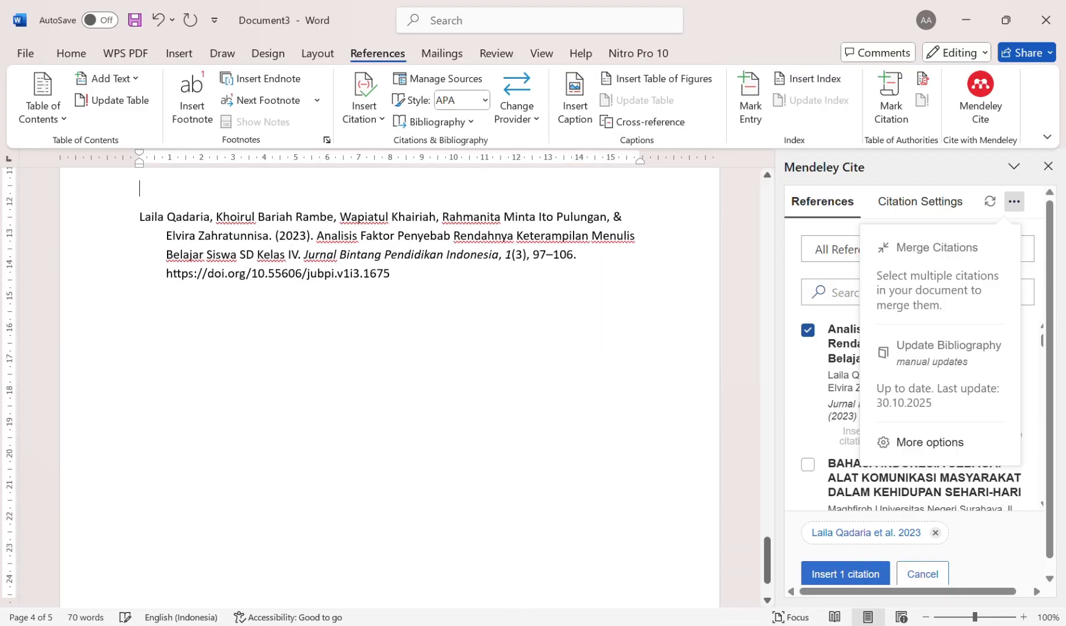
pyautogui.press('BackSpace')
pyautogui.press('BackSpace')
pyautogui.press('BackSpace')
pyautogui.press('BackSpace')
pyautogui.press('BackSpace')
pyautogui.press('BackSpace')
pyautogui.press('BackSpace')
pyautogui.press('BackSpace')
pyautogui.press('BackSpace')
pyautogui.press('BackSpace')
pyautogui.press('BackSpace')
pyautogui.press('BackSpace')
pyautogui.press('BackSpace')
pyautogui.press('BackSpace')
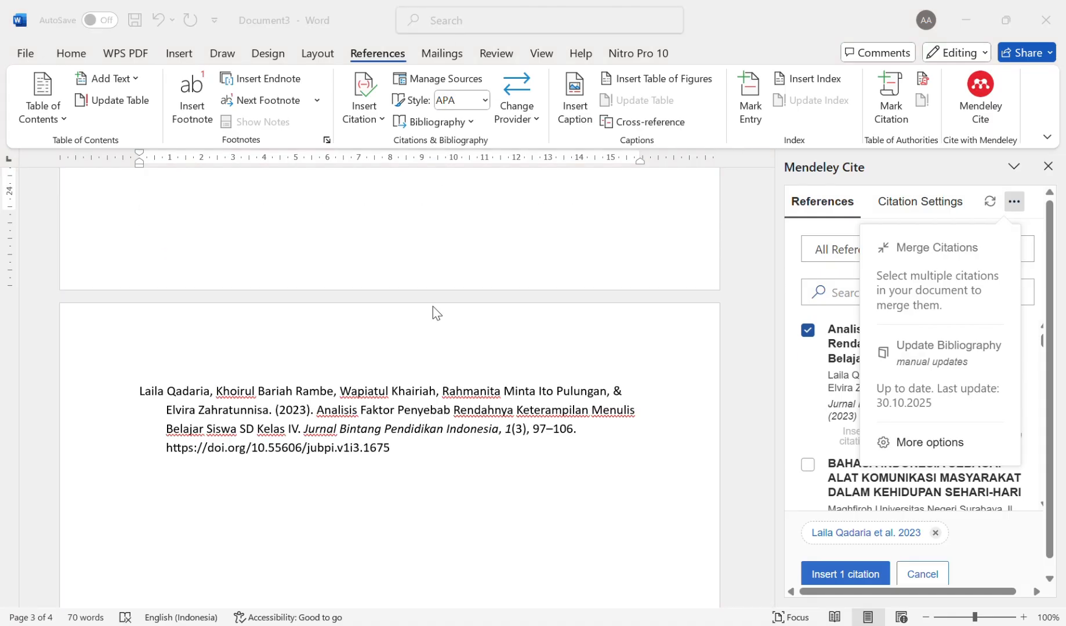
pyautogui.scroll(15, 415, 358)
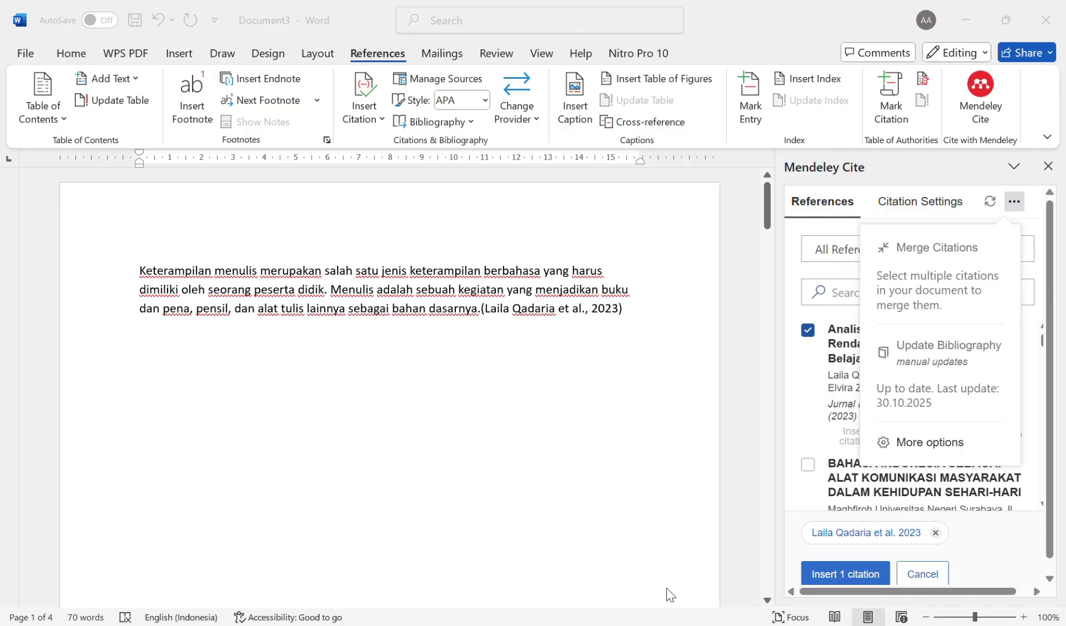
# Step: Switch to the Google Scholar results in Chrome and open the PDF article "Stuktur menulis artikel ilmiah"
pyautogui.moveTo(681, 624)
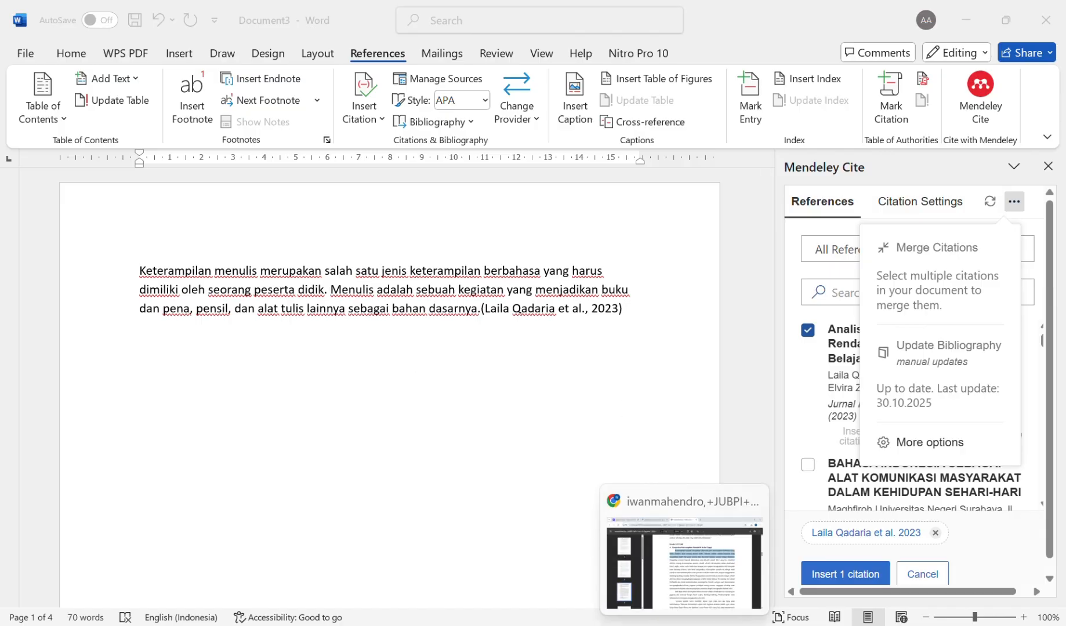
pyautogui.click(684, 550)
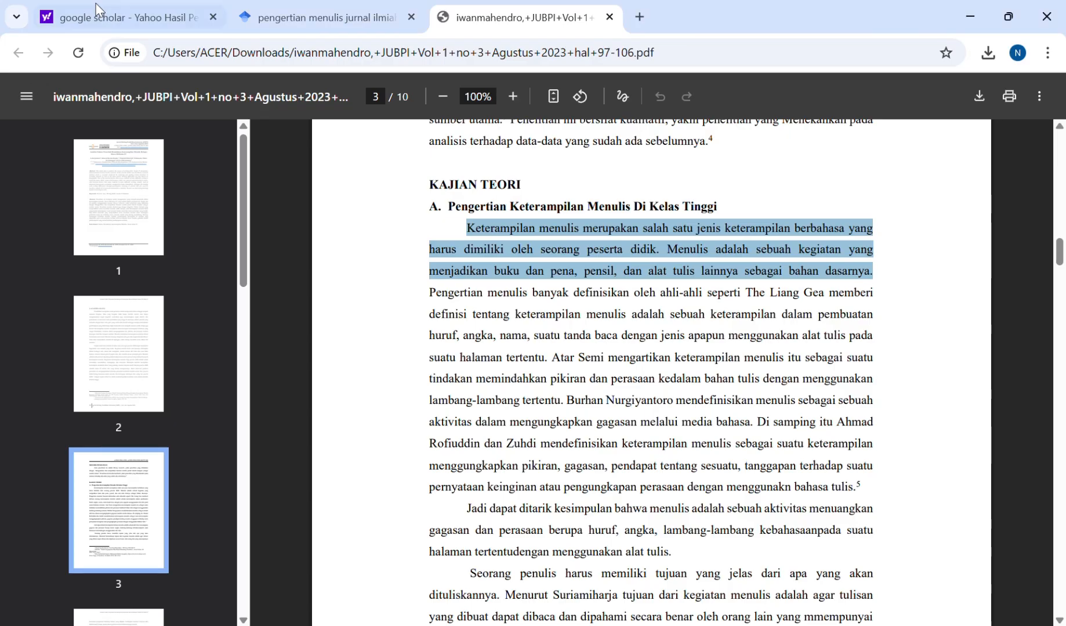
pyautogui.click(281, 12)
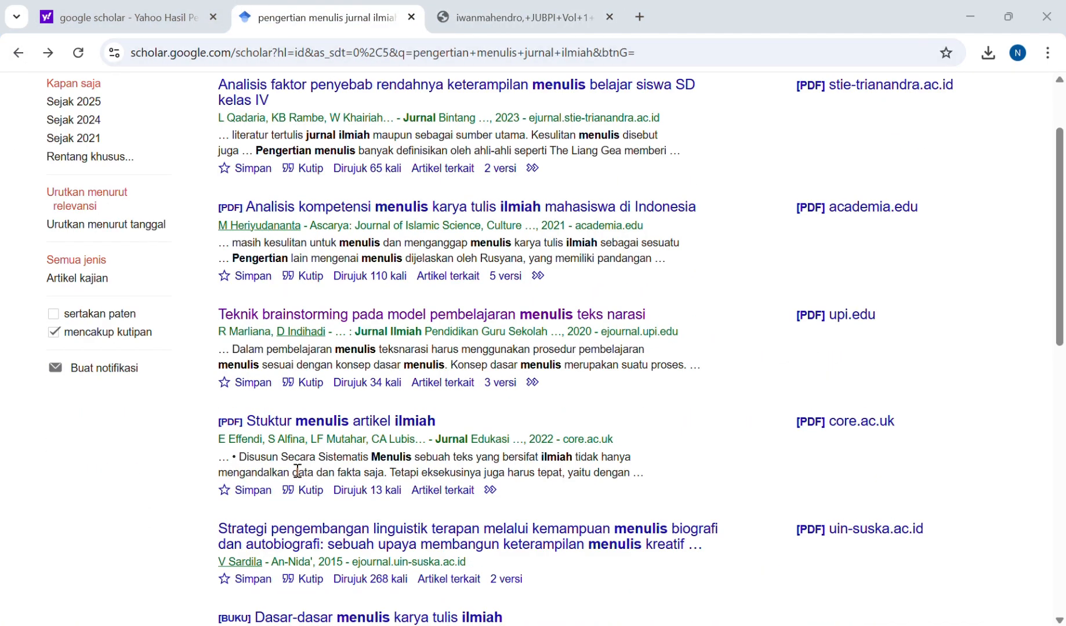
pyautogui.click(293, 427)
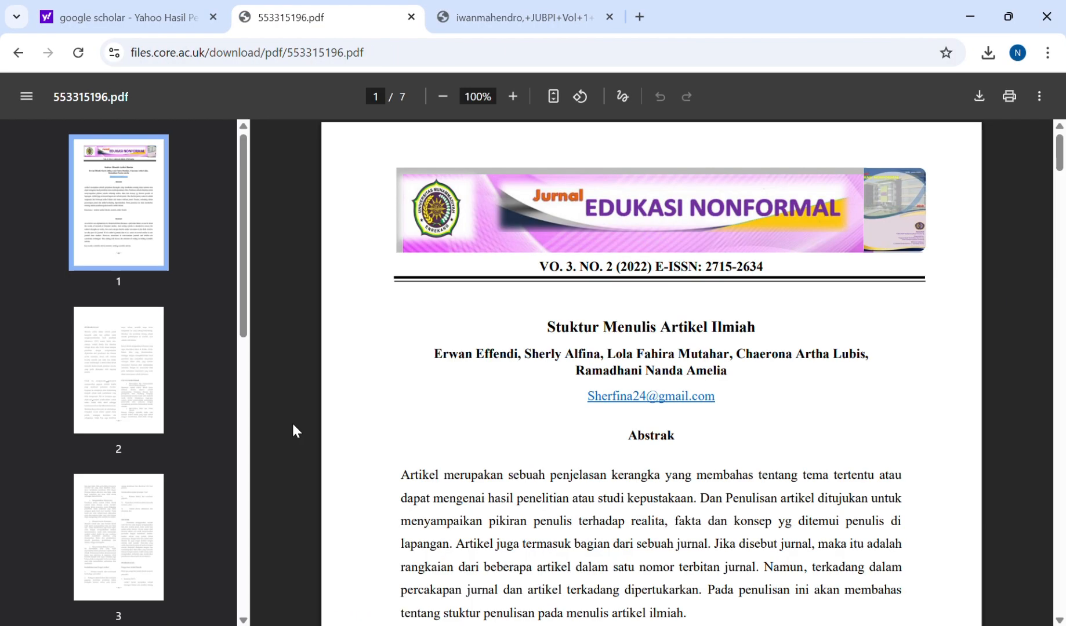
# Step: Find section "10. Daftar Pustaka" on page 6 of the PDF and copy its whole paragraph
pyautogui.scroll(-15, 602, 436)
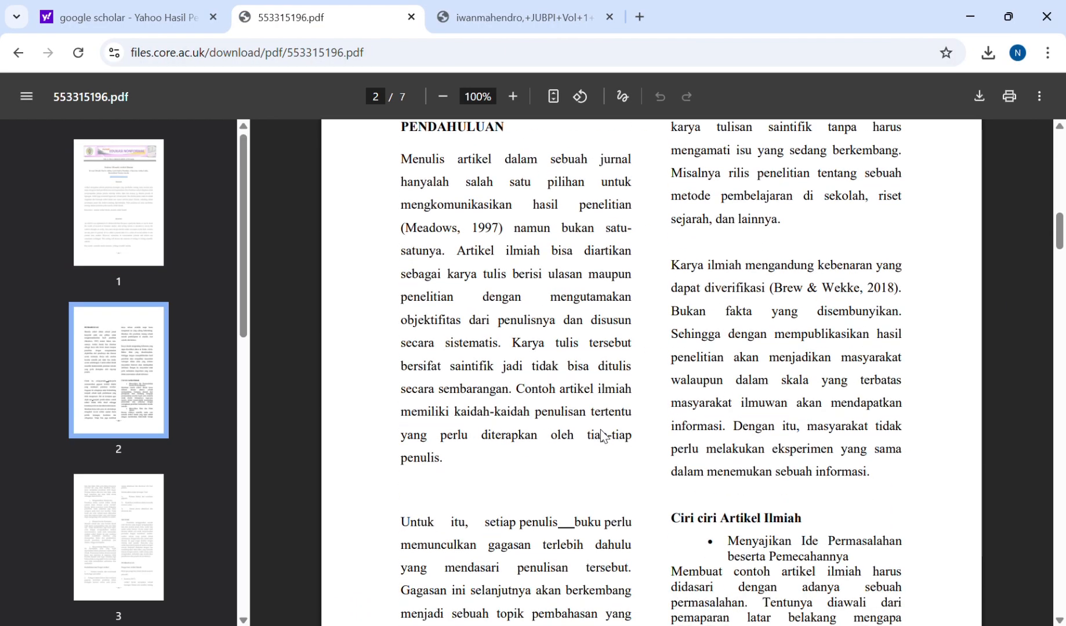
pyautogui.scroll(-10, 603, 436)
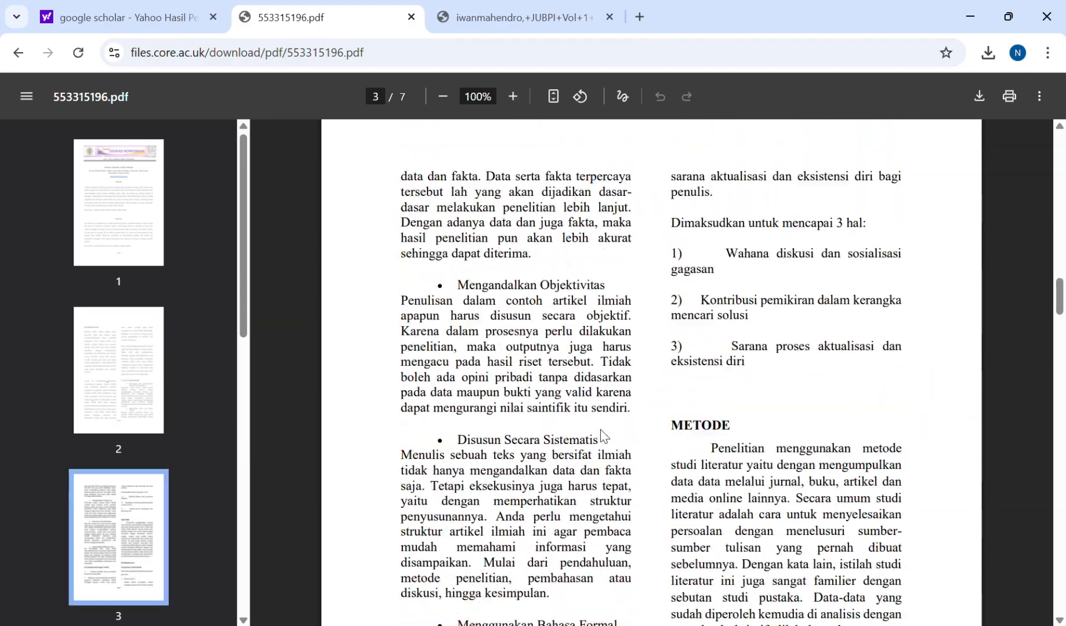
pyautogui.scroll(-12, 603, 436)
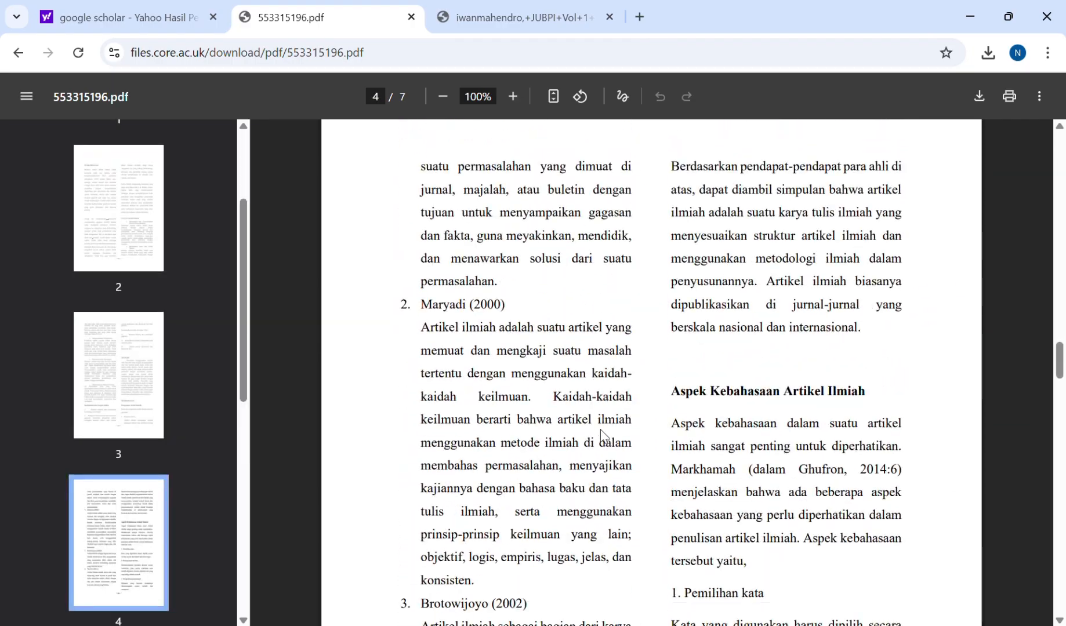
pyautogui.scroll(-12, 603, 436)
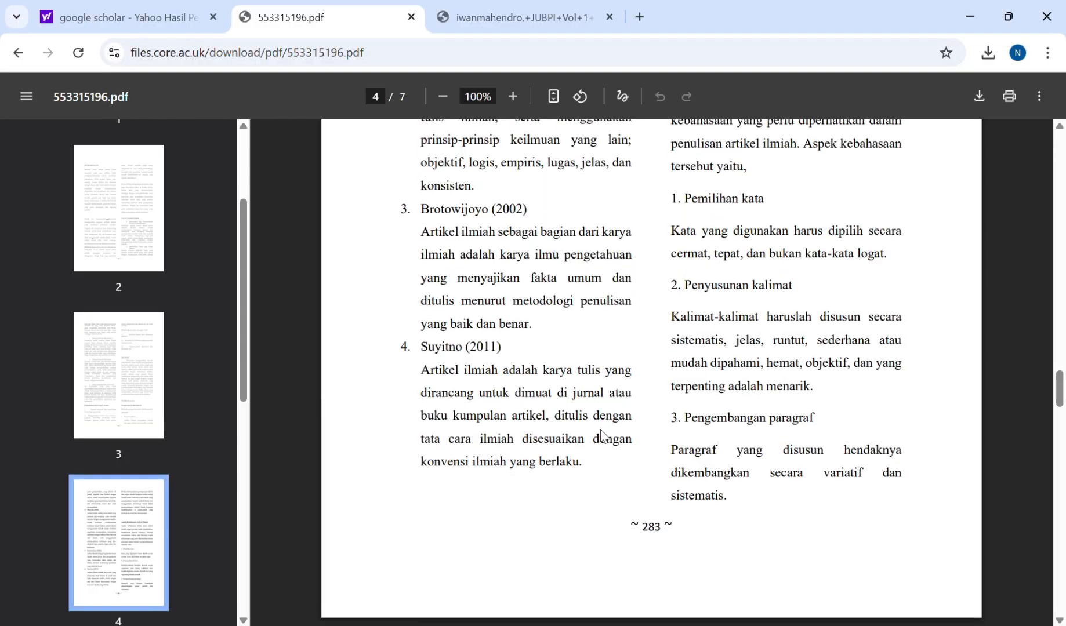
pyautogui.scroll(-15, 603, 436)
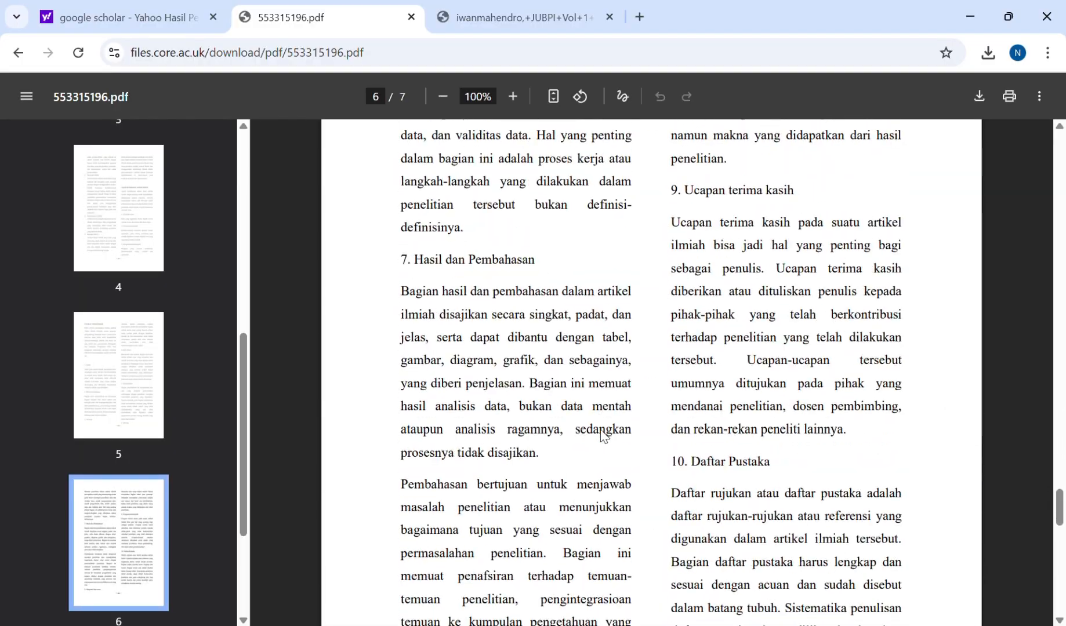
pyautogui.scroll(-1, 603, 436)
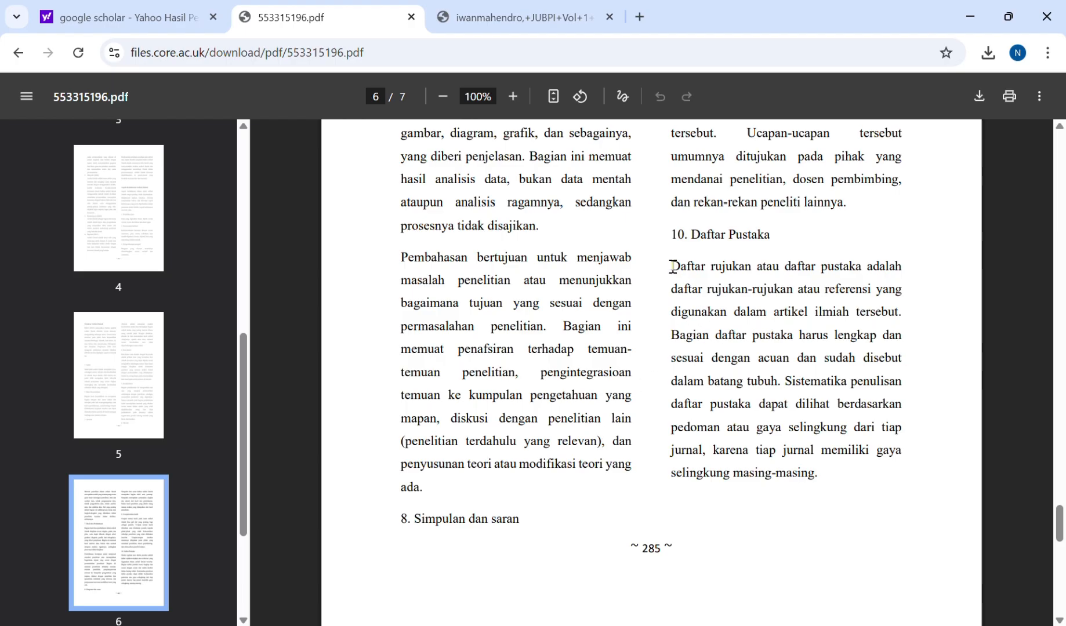
pyautogui.moveTo(672, 266); pyautogui.dragTo(830, 474)
pyautogui.hotkey('ctrl', 'c')
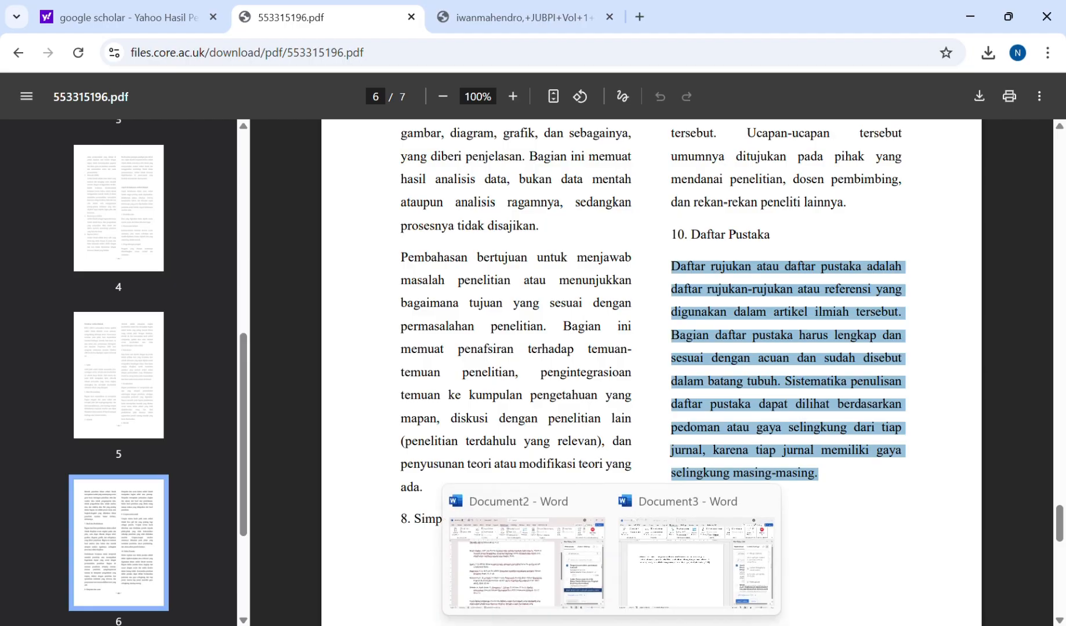
# Step: Switch to Document3 in Word and paste the copied Daftar Pustaka paragraph on the line below the first cited passage
pyautogui.click(687, 553)
pyautogui.click(662, 307)
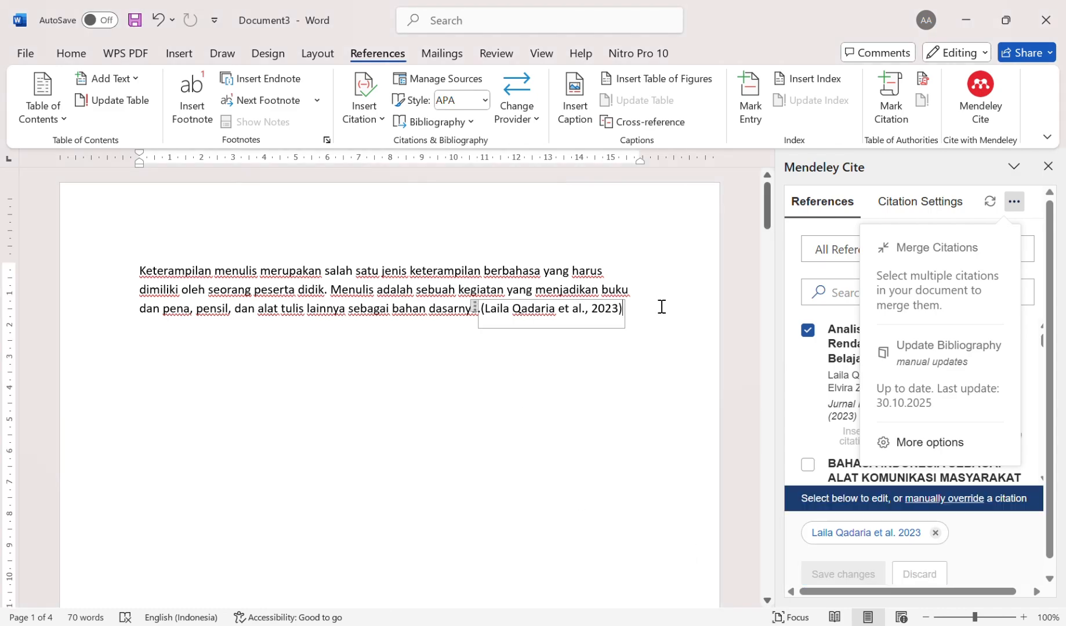
pyautogui.click(349, 346)
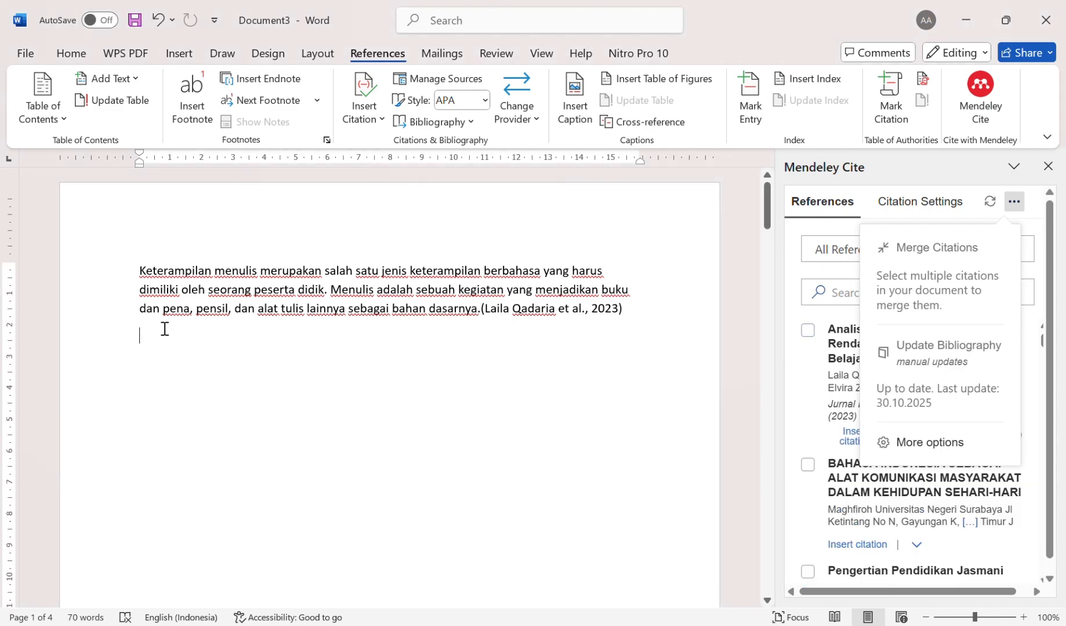
pyautogui.hotkey('ctrl', 'v')
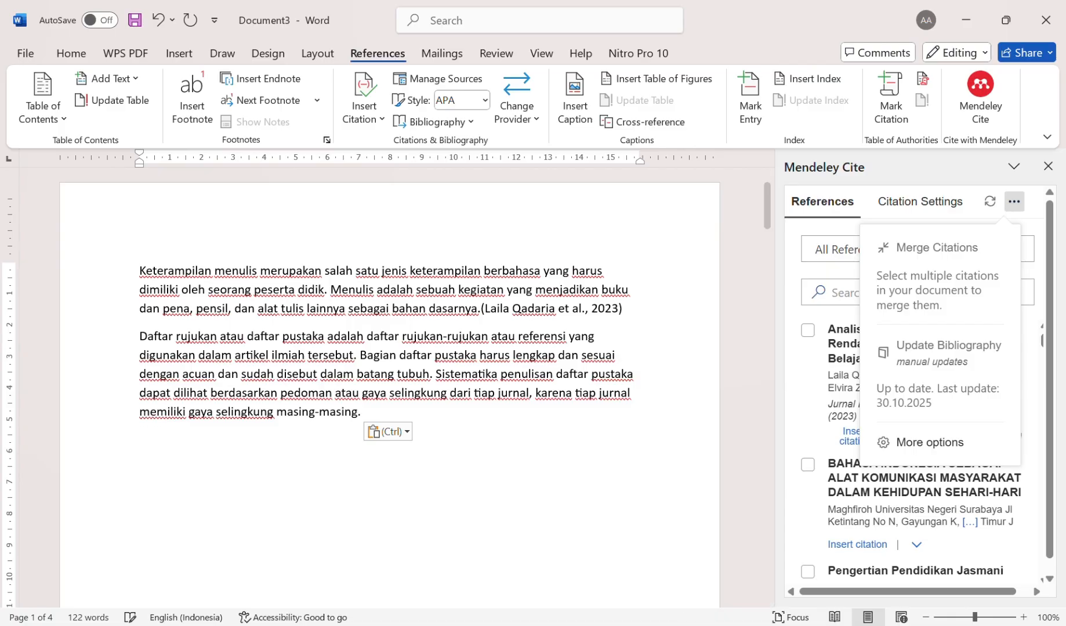
# Step: Return to the Google Scholar results in Chrome and download the RefMan citation file for "Stuktur menulis artikel ilmiah"
pyautogui.click(684, 623)
pyautogui.click(18, 52)
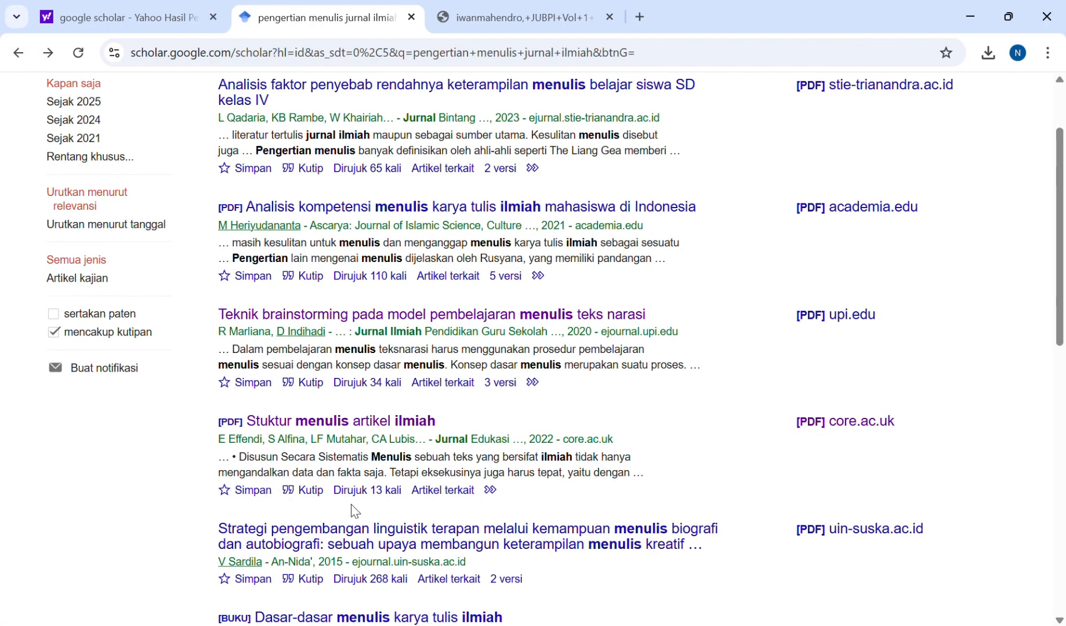
pyautogui.click(310, 491)
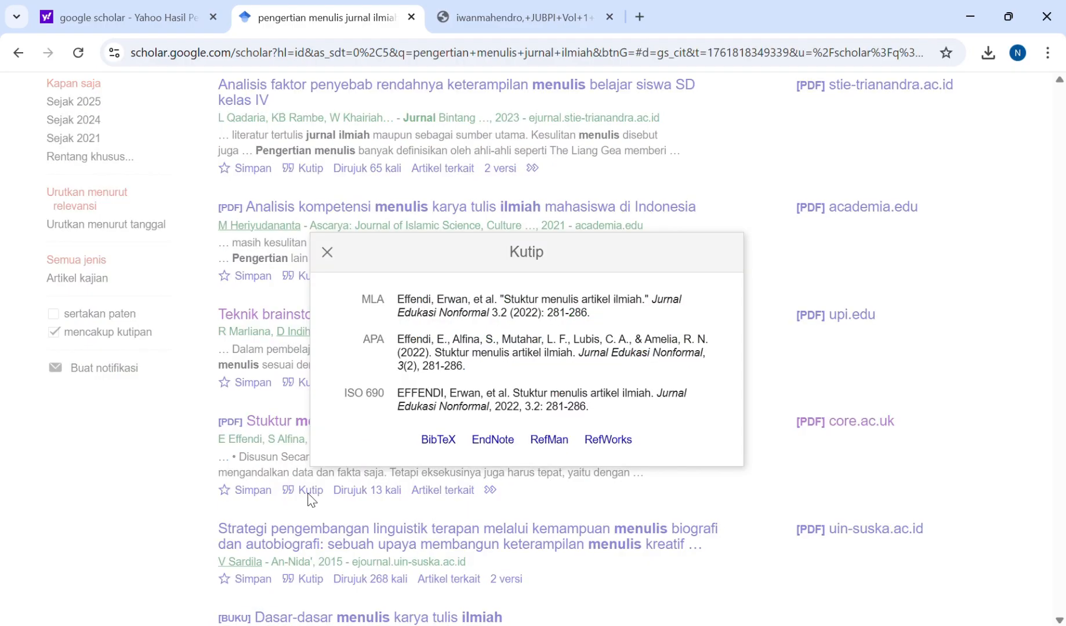
pyautogui.click(550, 445)
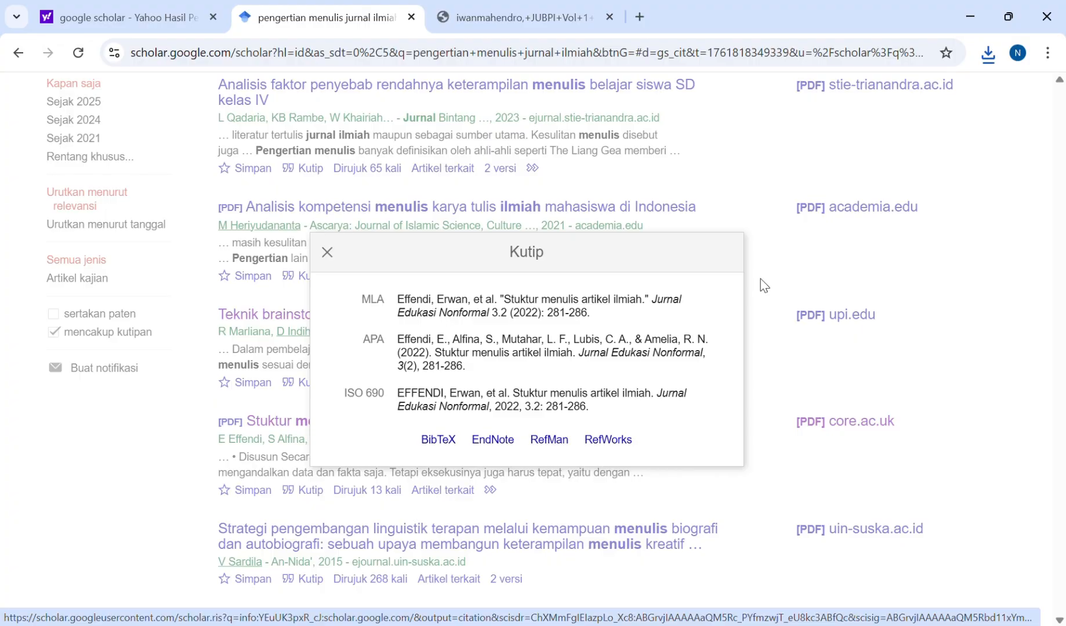
pyautogui.click(987, 53)
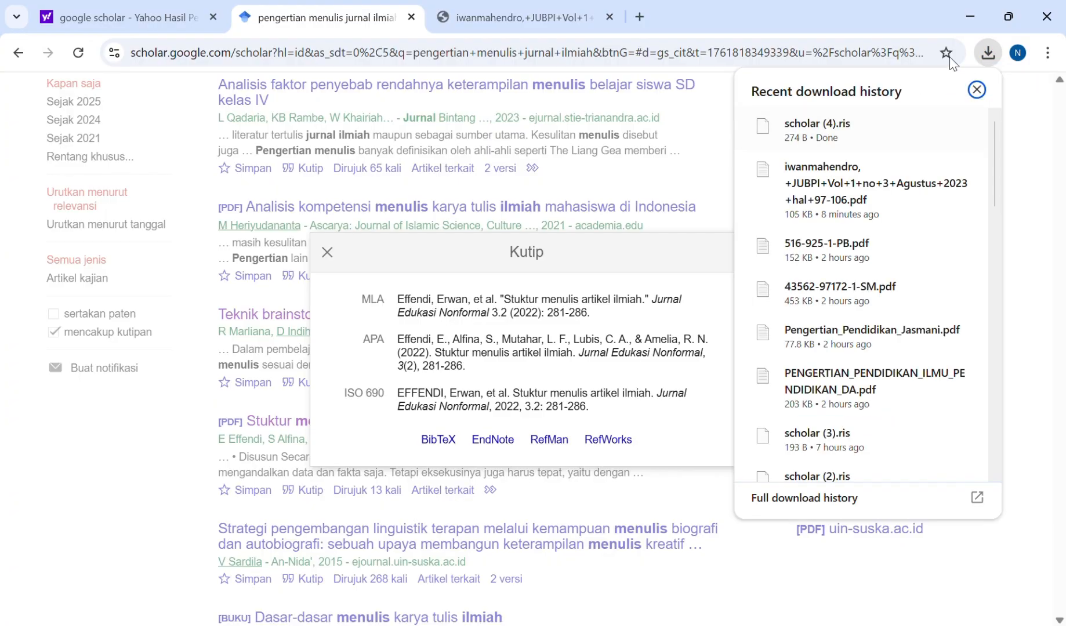
pyautogui.click(988, 53)
# Step: Switch to Mendeley Reference Manager and import "scholar (4).ris" from the Downloads folder as a RIS library
pyautogui.moveTo(634, 616)
pyautogui.click(647, 580)
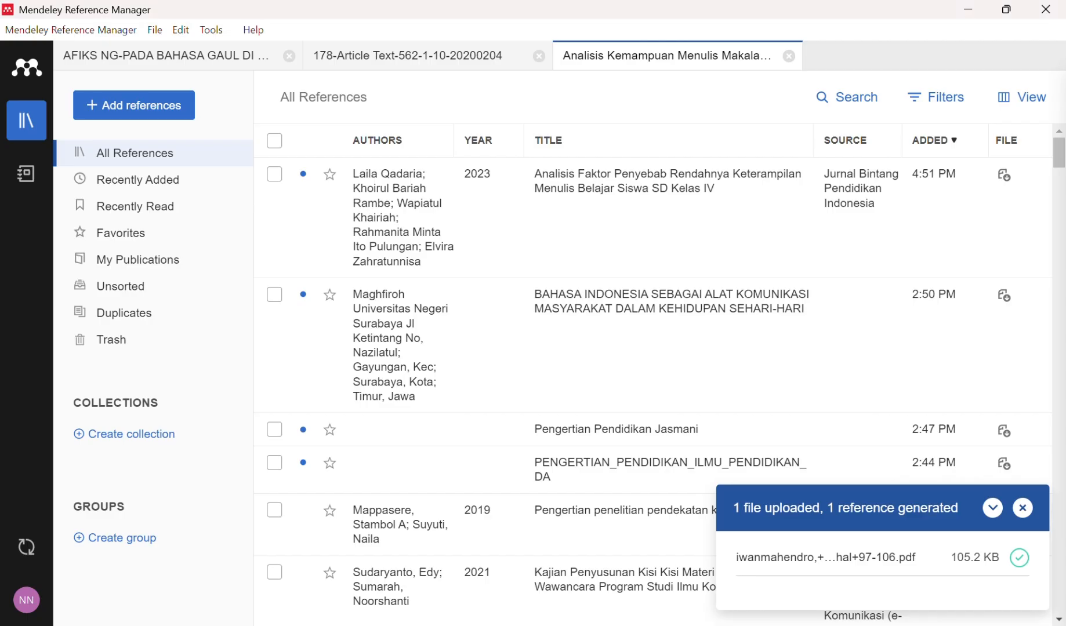
pyautogui.click(112, 110)
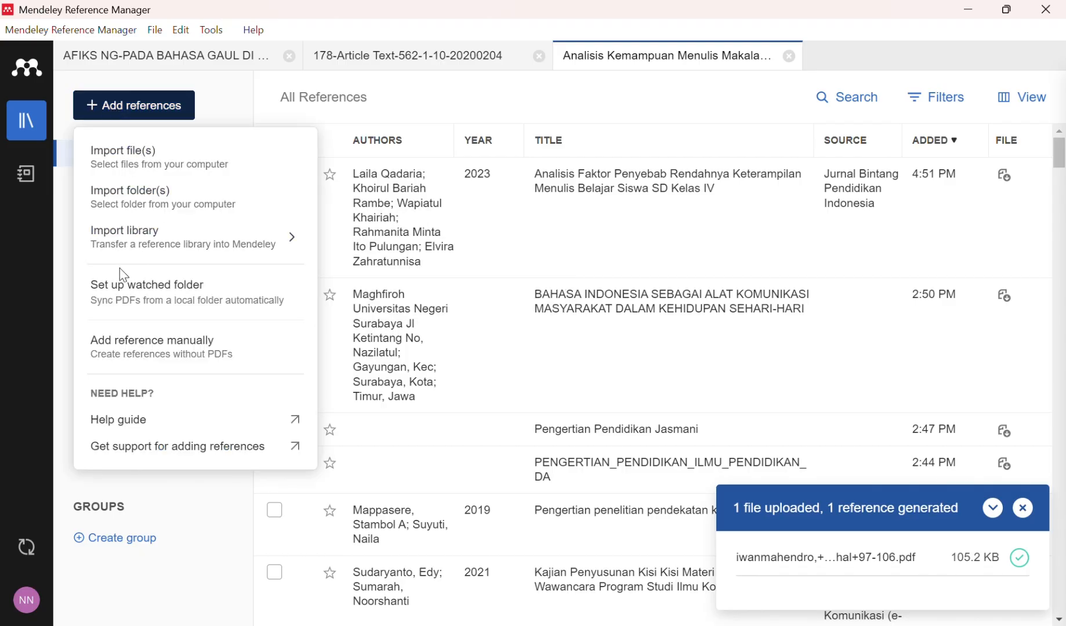
pyautogui.moveTo(173, 244)
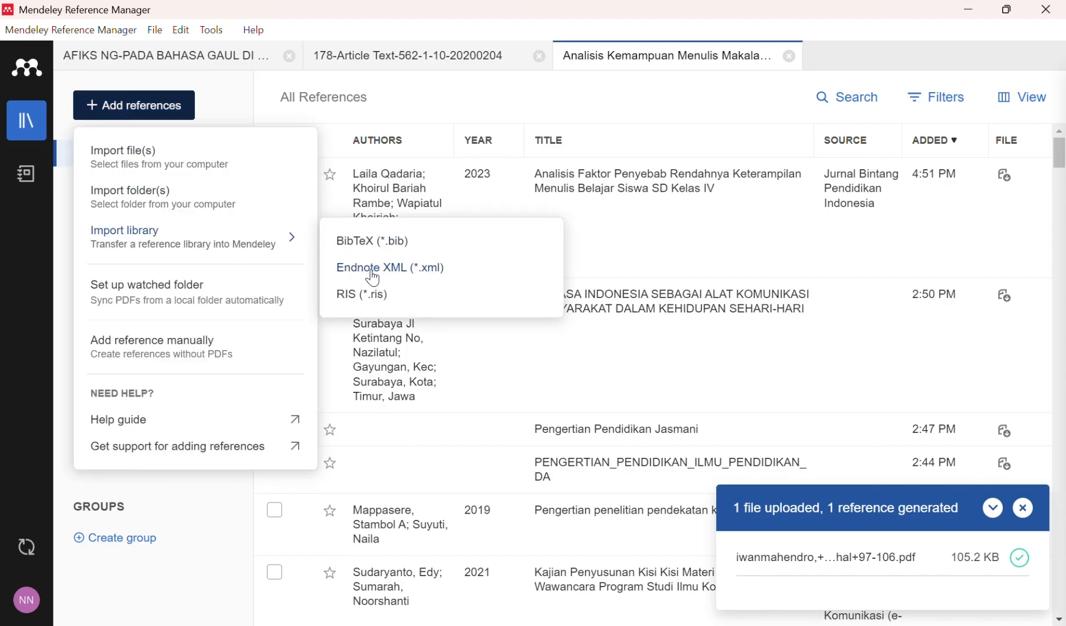
pyautogui.click(372, 298)
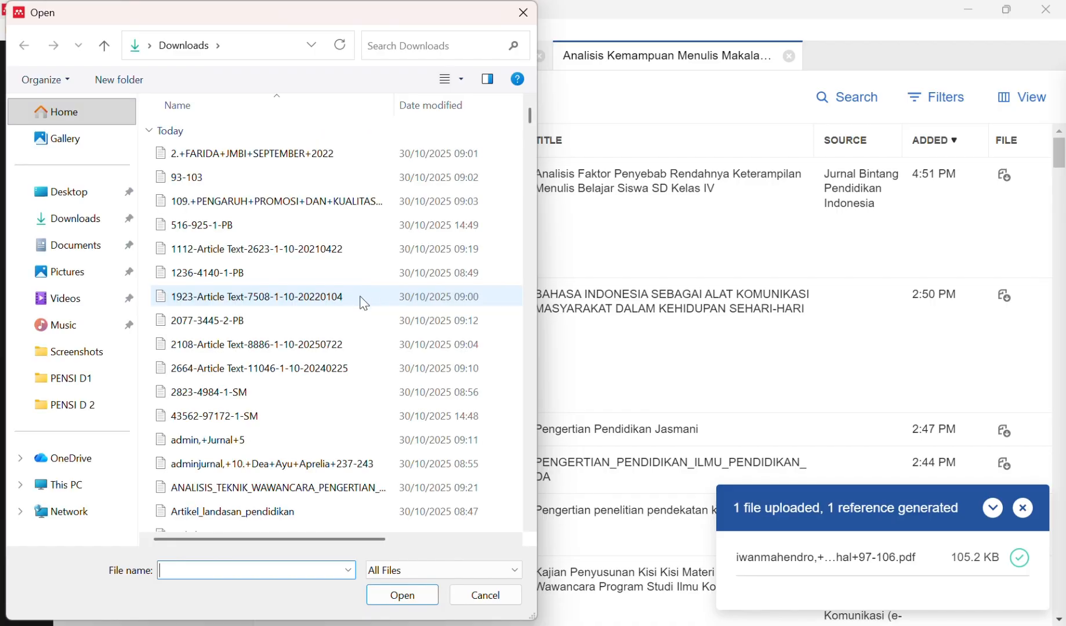
pyautogui.scroll(-3, 270, 435)
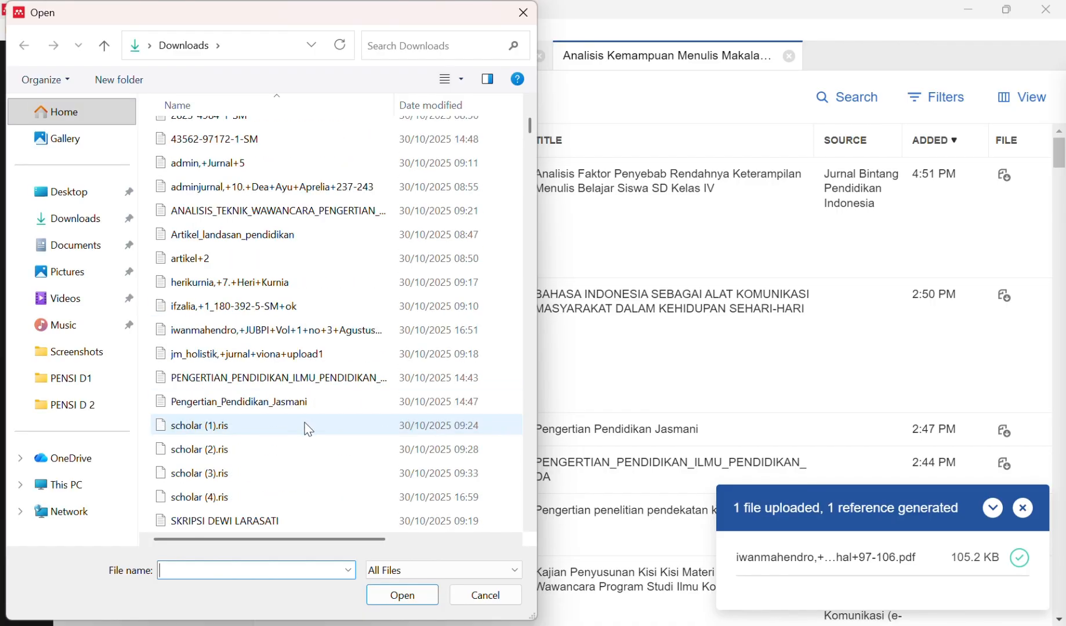
pyautogui.doubleClick(235, 497)
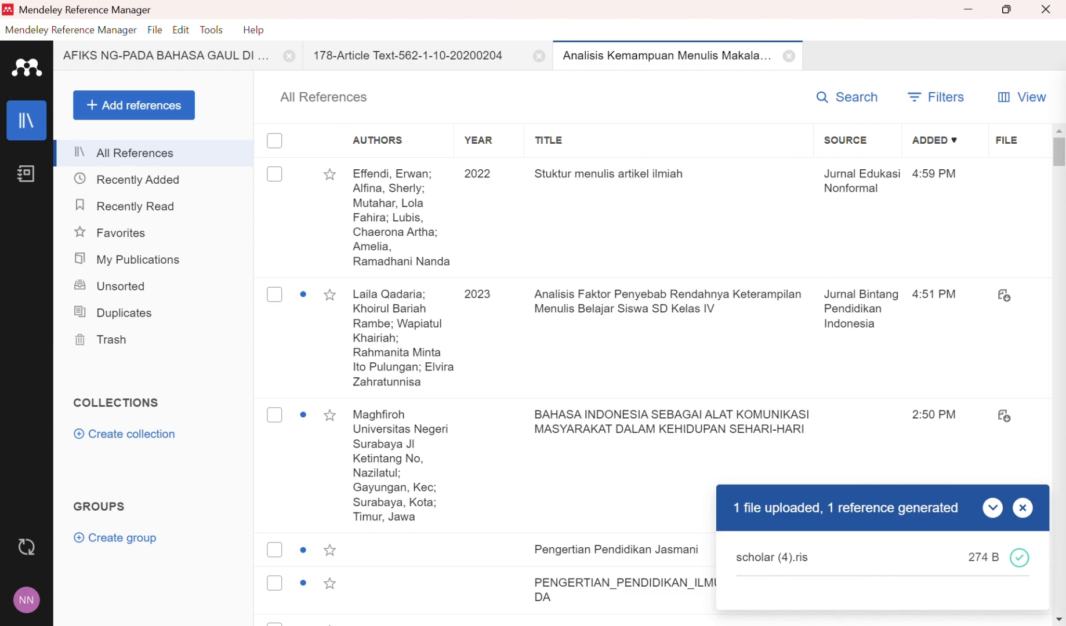
# Step: Switch to Document3 in Word and insert a Mendeley citation of "Stuktur menulis artikel ilmiah" at the end of the second paragraph
pyautogui.click(611, 625)
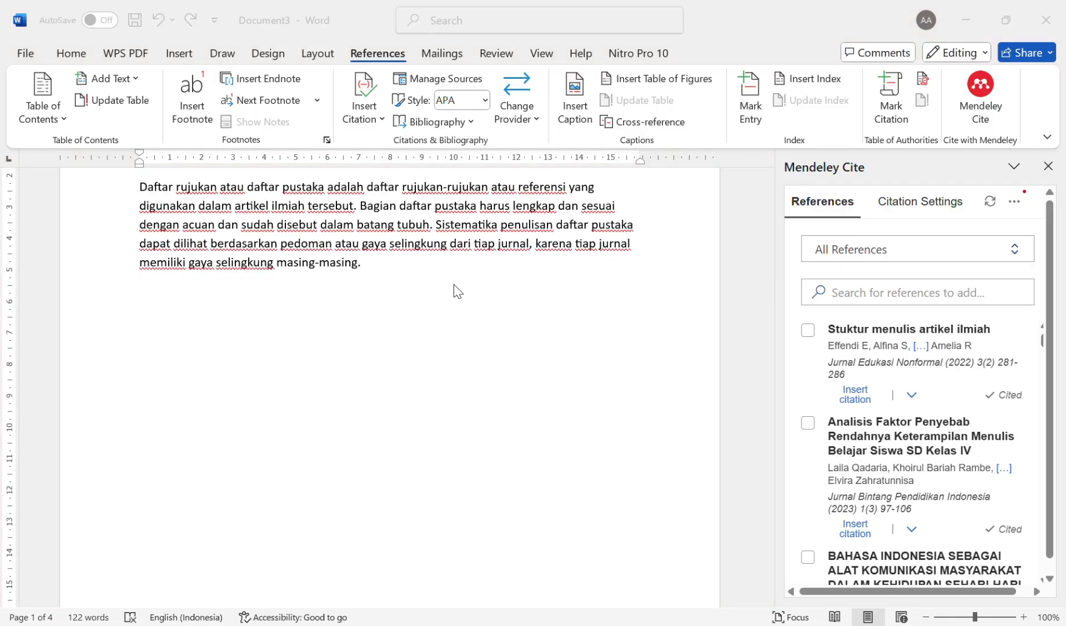
pyautogui.click(415, 276)
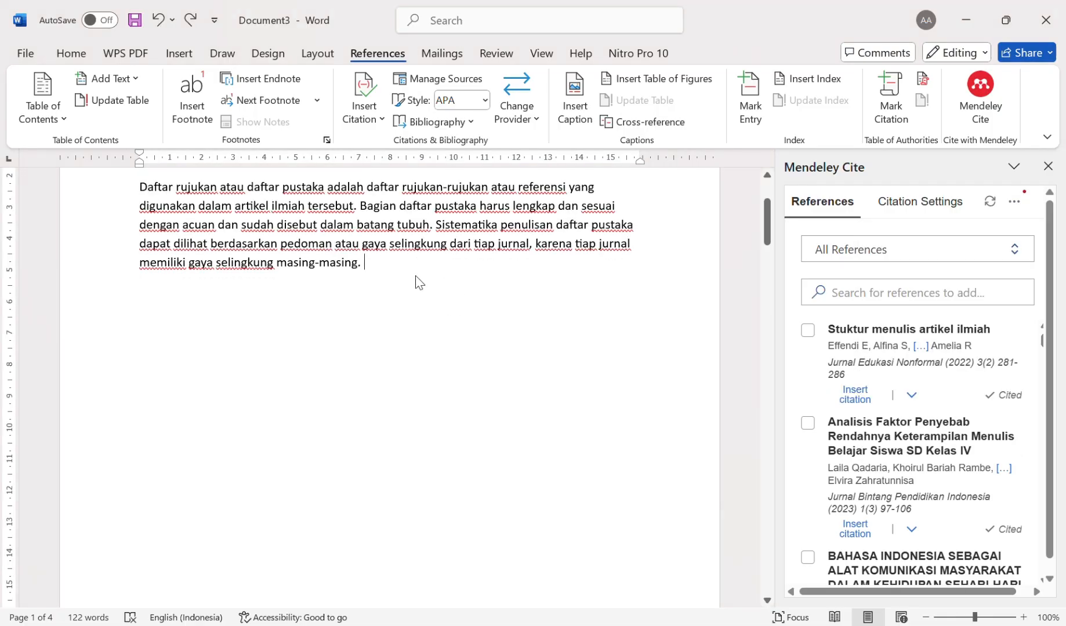
pyautogui.click(807, 331)
pyautogui.click(850, 572)
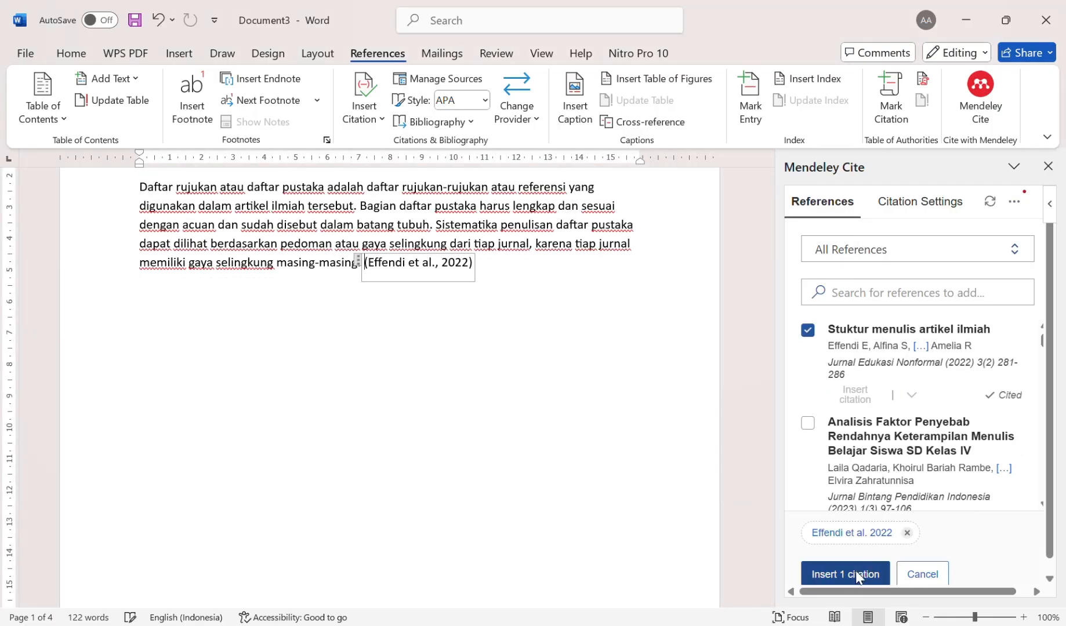
pyautogui.click(517, 294)
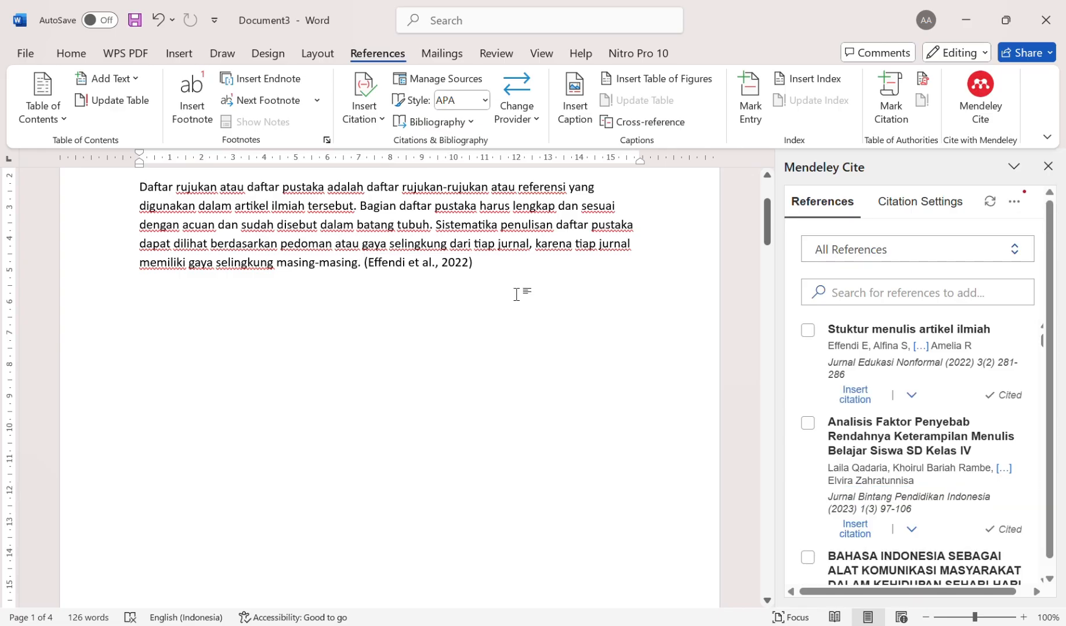
# Step: Place the cursor below the bibliography entry on page 4, mark "Stuktur menulis artikel ilmiah" in Mendeley Cite, and update the bibliography
pyautogui.scroll(-10, 516, 294)
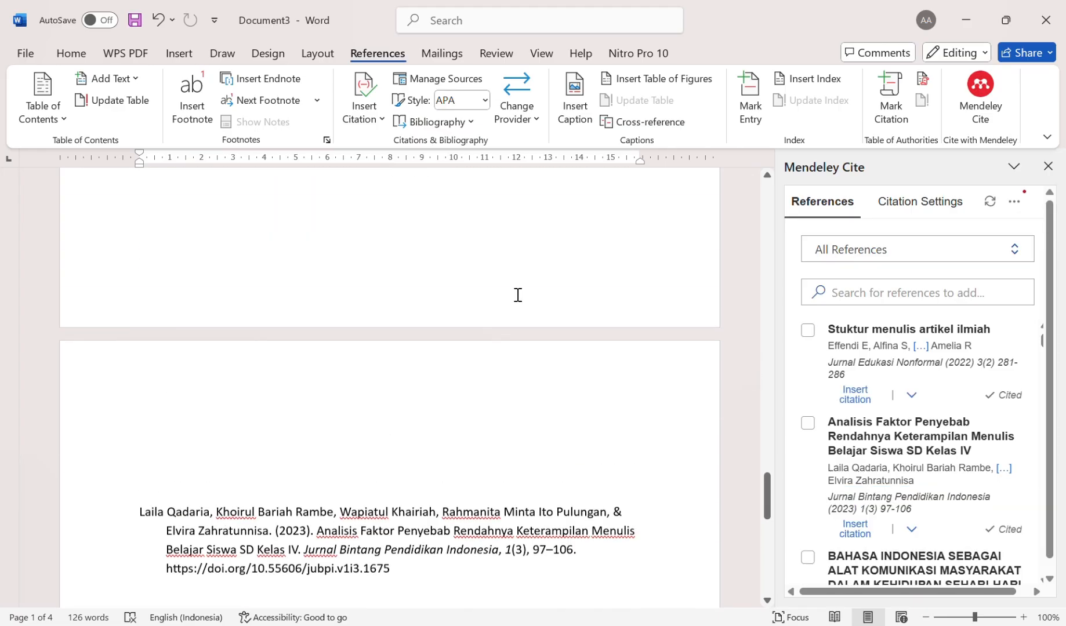
pyautogui.scroll(-5, 517, 295)
pyautogui.click(133, 402)
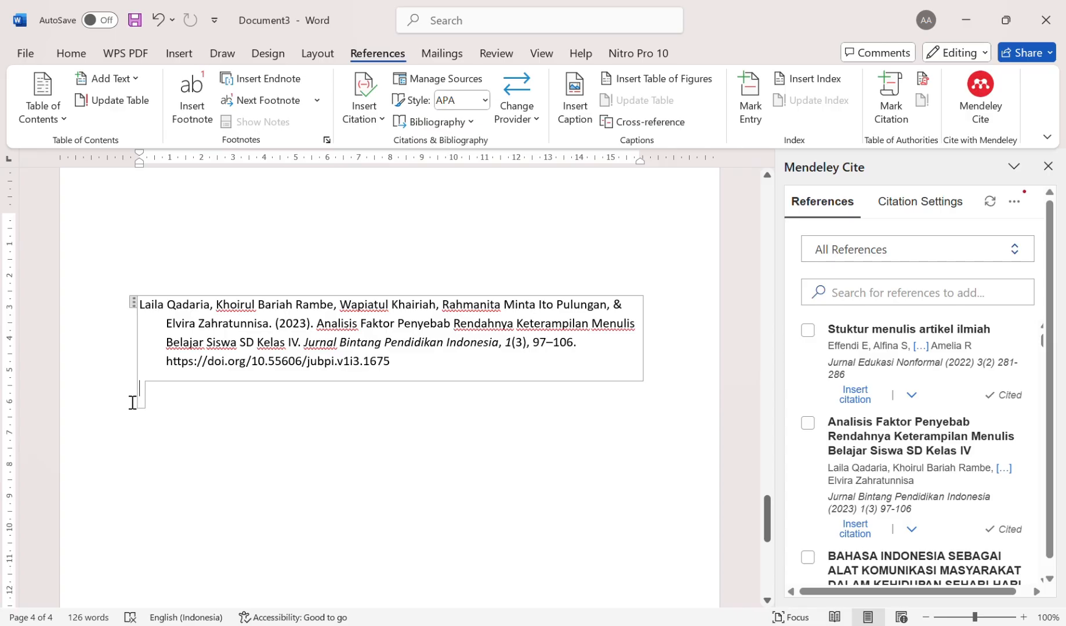
pyautogui.click(807, 330)
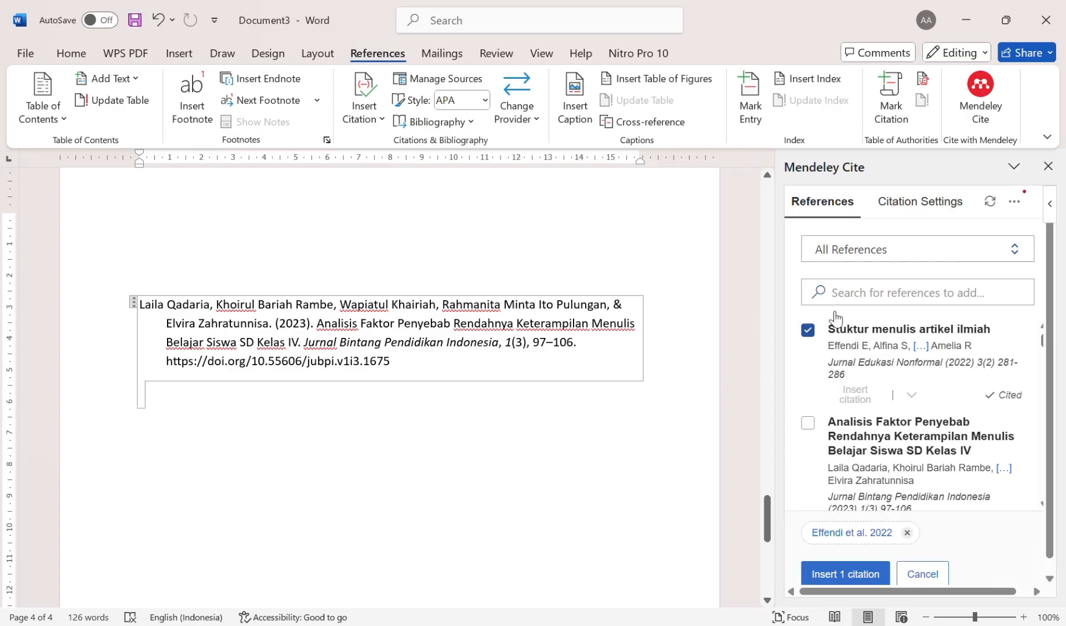
pyautogui.click(1016, 206)
pyautogui.click(919, 363)
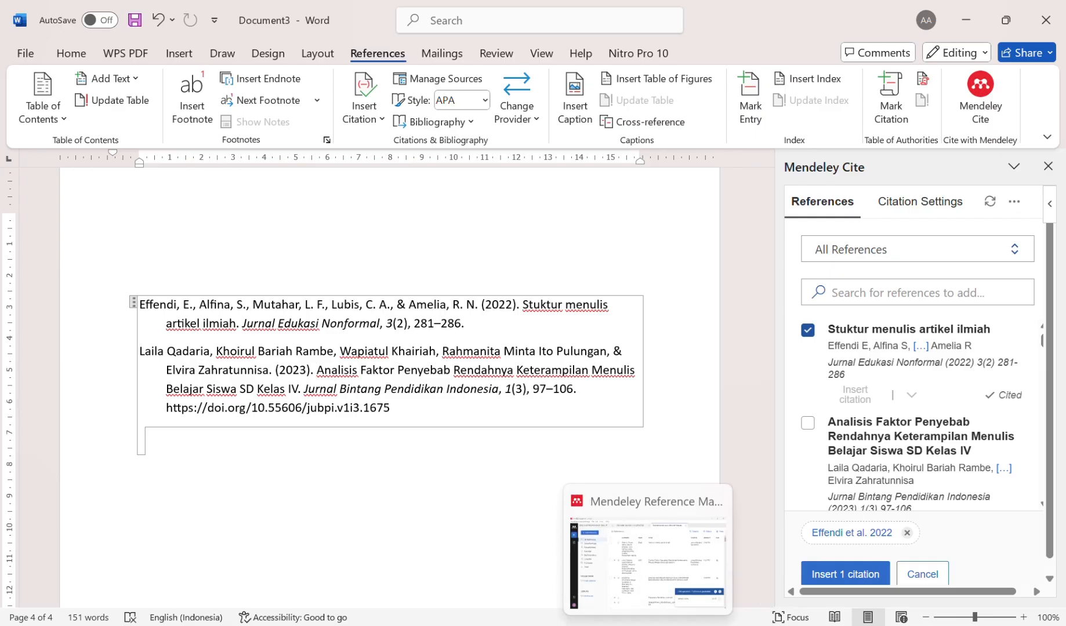
# Step: Switch to Mendeley Reference Manager and display the options for adding references
pyautogui.click(647, 624)
pyautogui.click(147, 107)
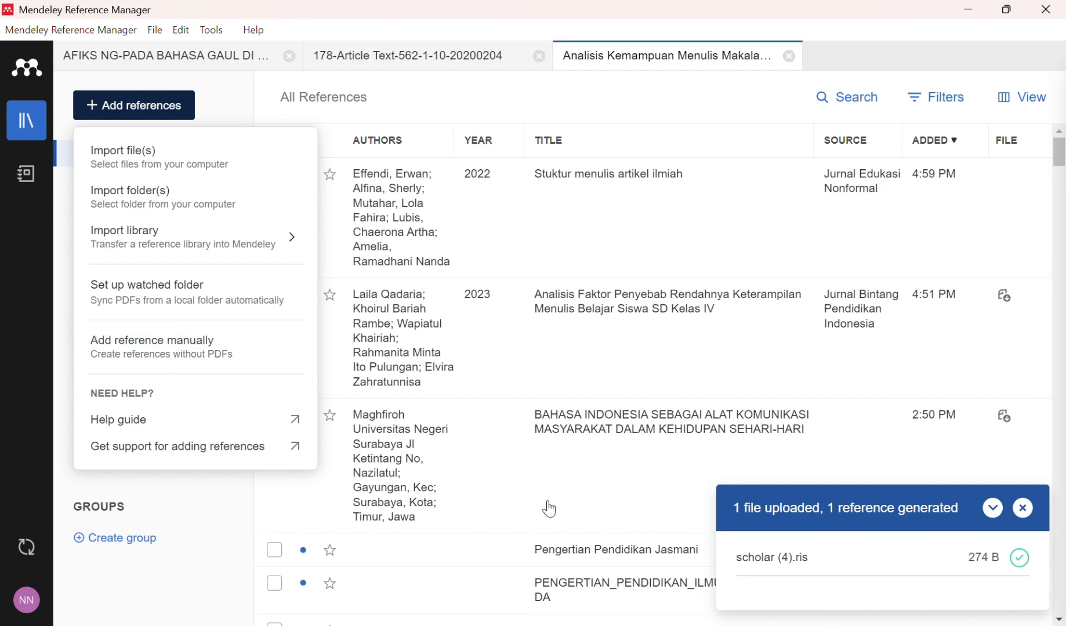
# Step: Switch to Google Scholar in Chrome, dismiss the citation formats, and search for "buku menulis"
pyautogui.click(602, 624)
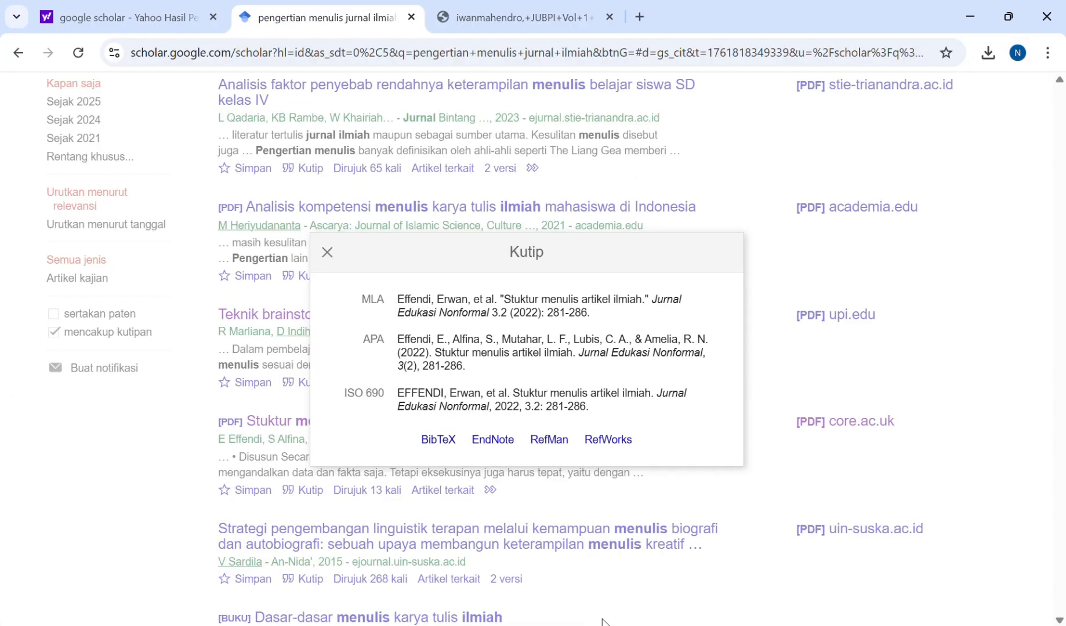
pyautogui.click(328, 253)
pyautogui.click(469, 95)
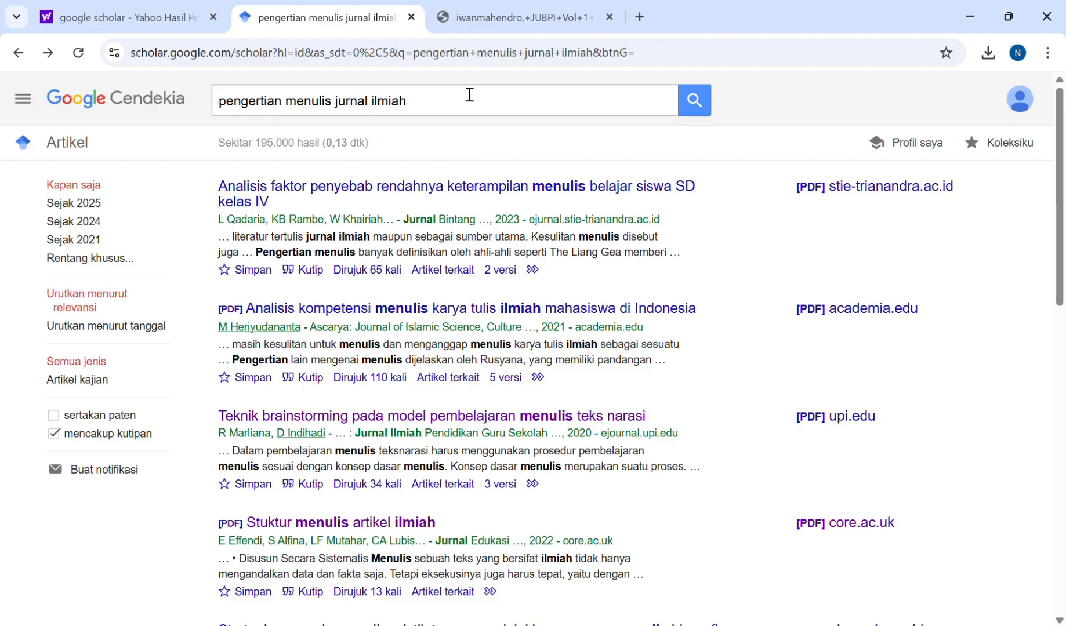
pyautogui.press('BackSpace')
pyautogui.press('BackSpace')
pyautogui.press('BackSpace')
pyautogui.press('BackSpace')
pyautogui.press('BackSpace')
pyautogui.press('BackSpace')
pyautogui.press('BackSpace')
pyautogui.press('BackSpace')
pyautogui.press('BackSpace')
pyautogui.press('BackSpace')
pyautogui.press('BackSpace')
pyautogui.press('BackSpace')
pyautogui.press('BackSpace')
pyautogui.press('BackSpace')
pyautogui.press('BackSpace')
pyautogui.press('BackSpace')
pyautogui.press('BackSpace')
pyautogui.press('BackSpace')
pyautogui.press('BackSpace')
pyautogui.press('BackSpace')
pyautogui.press('BackSpace')
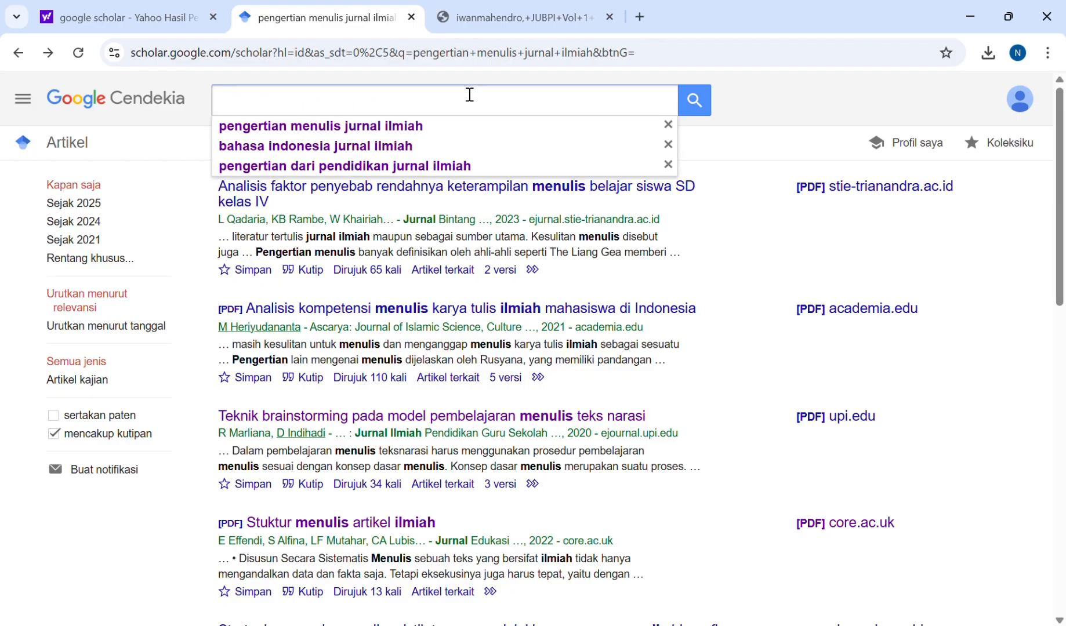
pyautogui.write('buku pen')
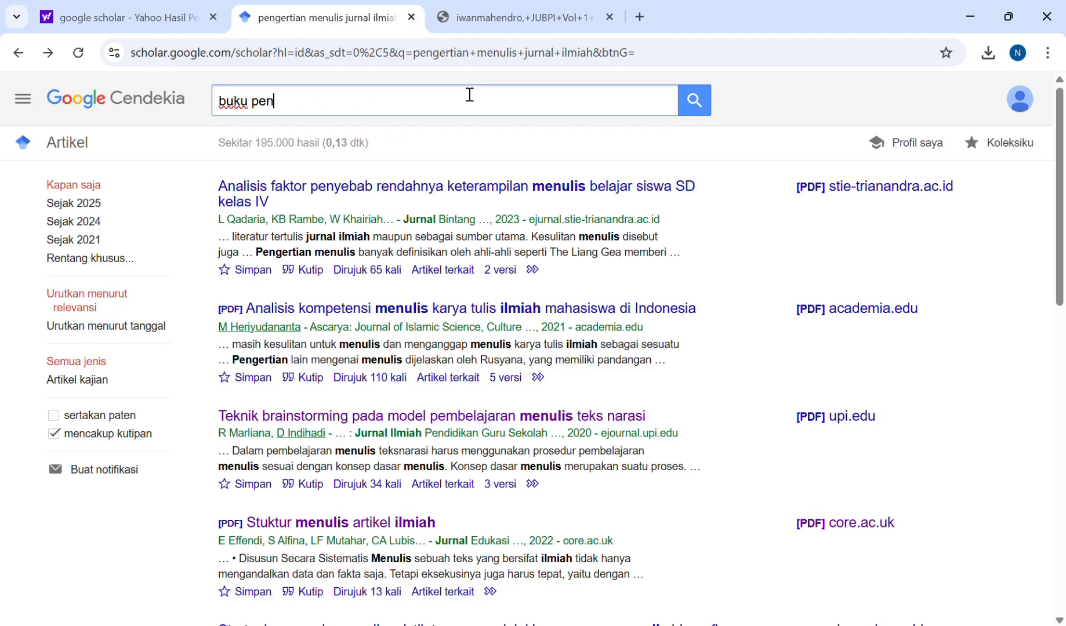
pyautogui.write('gert')
pyautogui.press('BackSpace')
pyautogui.press('BackSpace')
pyautogui.press('BackSpace')
pyautogui.press('BackSpace')
pyautogui.press('BackSpace')
pyautogui.press('BackSpace')
pyautogui.press('BackSpace')
pyautogui.write('men')
pyautogui.press('Return')
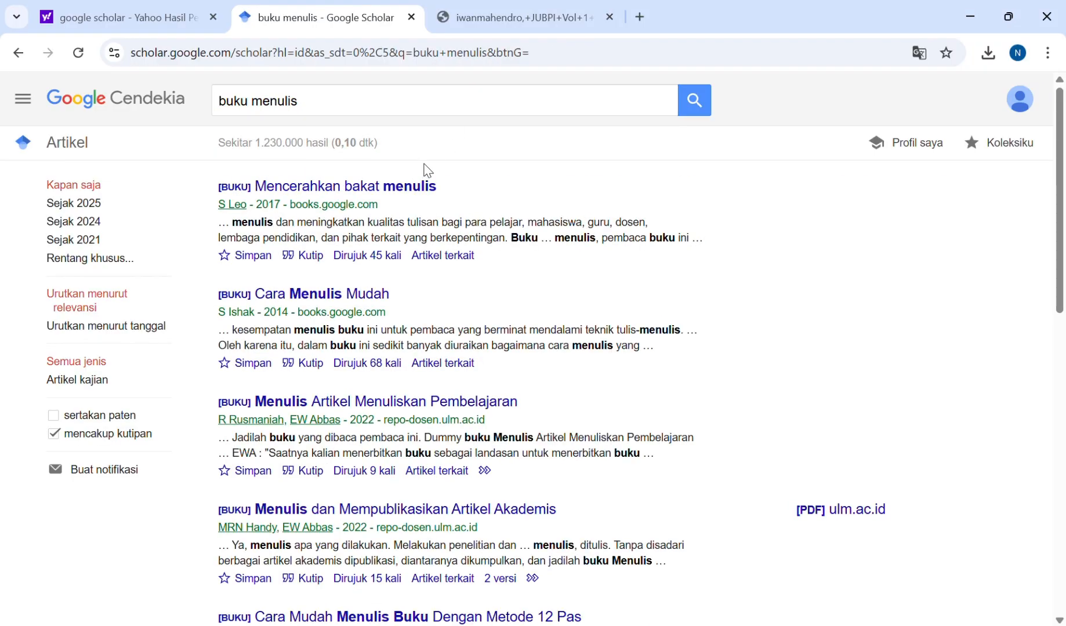
# Step: Open the book "Mencerahkan bakat menulis" from the search results and examine the publication details on its copyright page
pyautogui.click(409, 189)
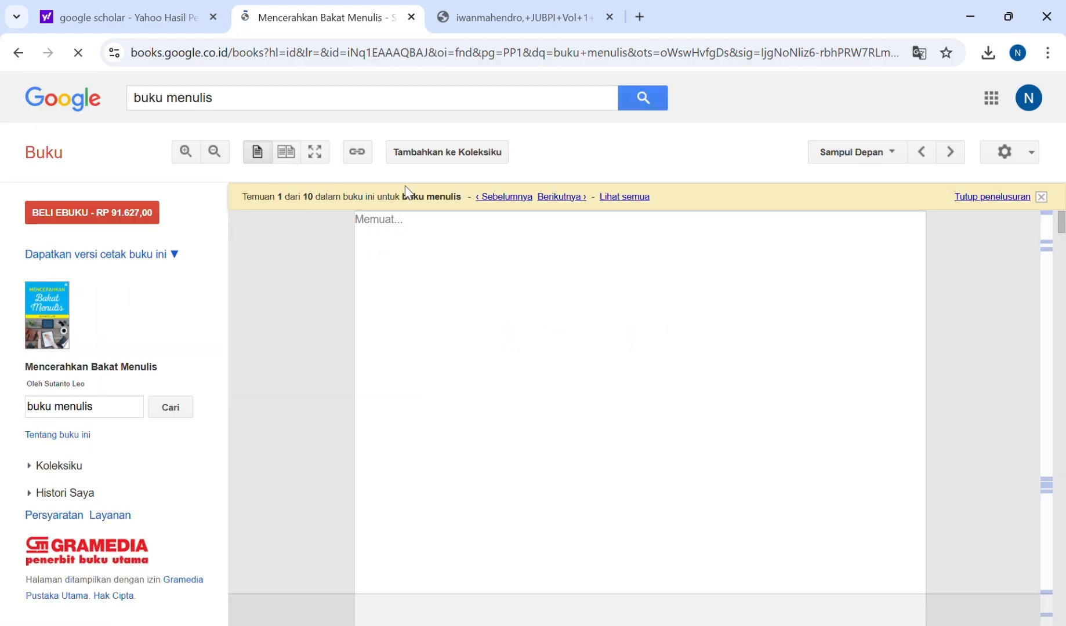
pyautogui.scroll(1, 562, 344)
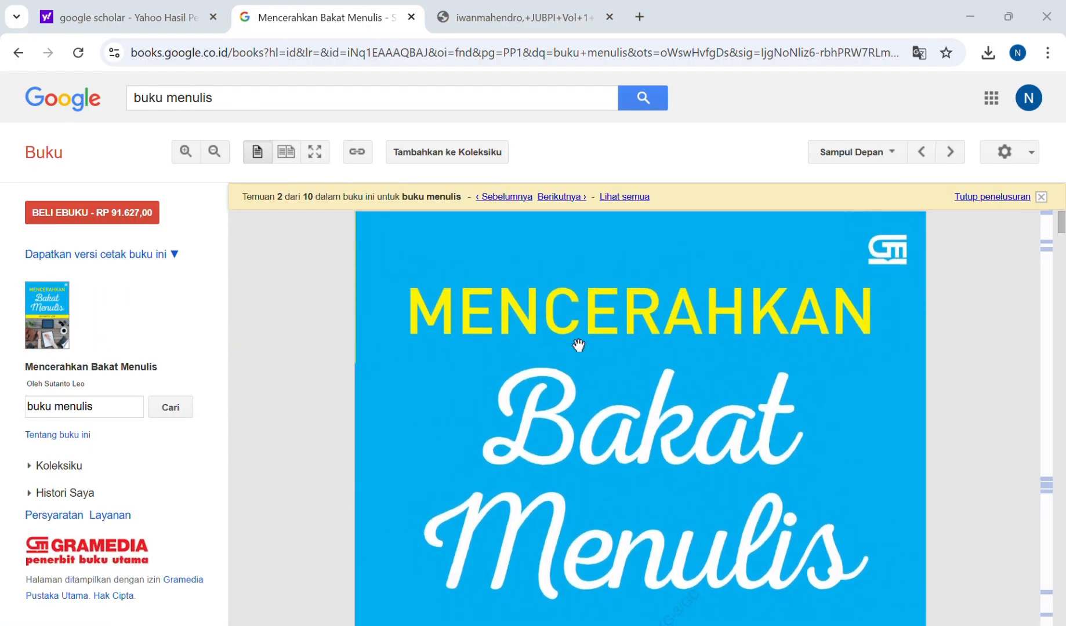
pyautogui.scroll(-12, 553, 503)
pyautogui.scroll(-2, 554, 504)
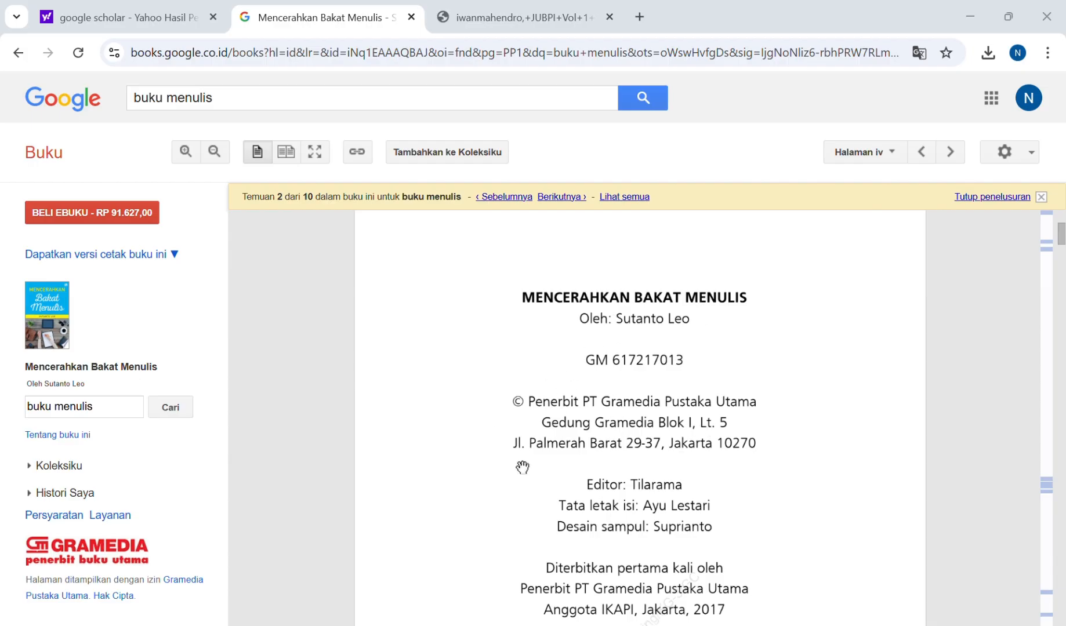
pyautogui.scroll(-3, 740, 495)
pyautogui.scroll(1, 741, 495)
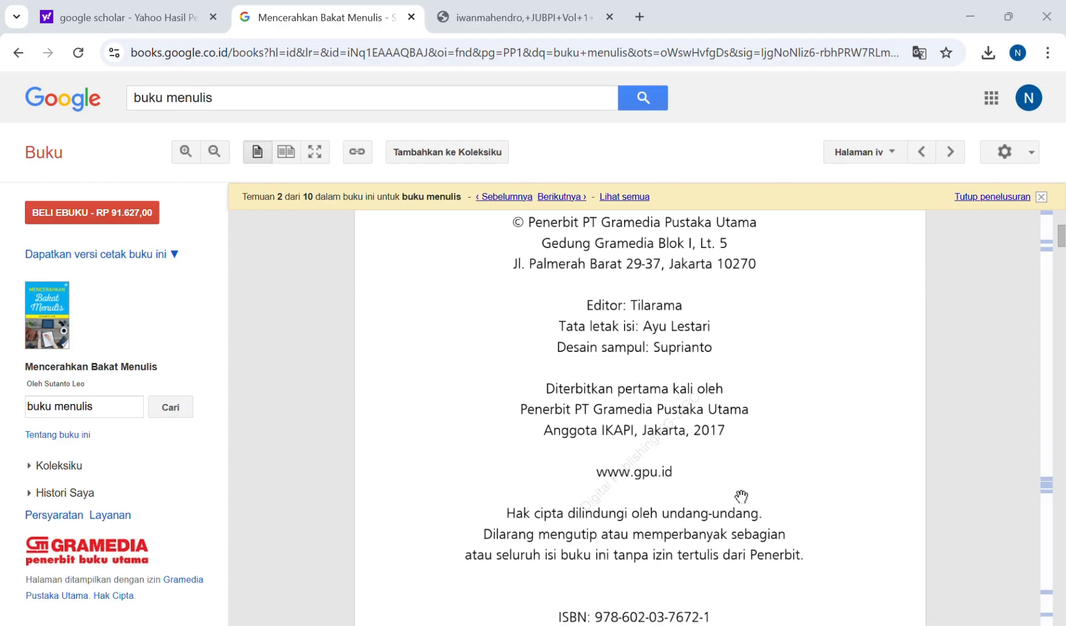
pyautogui.hotkey('alt', 'Tab')
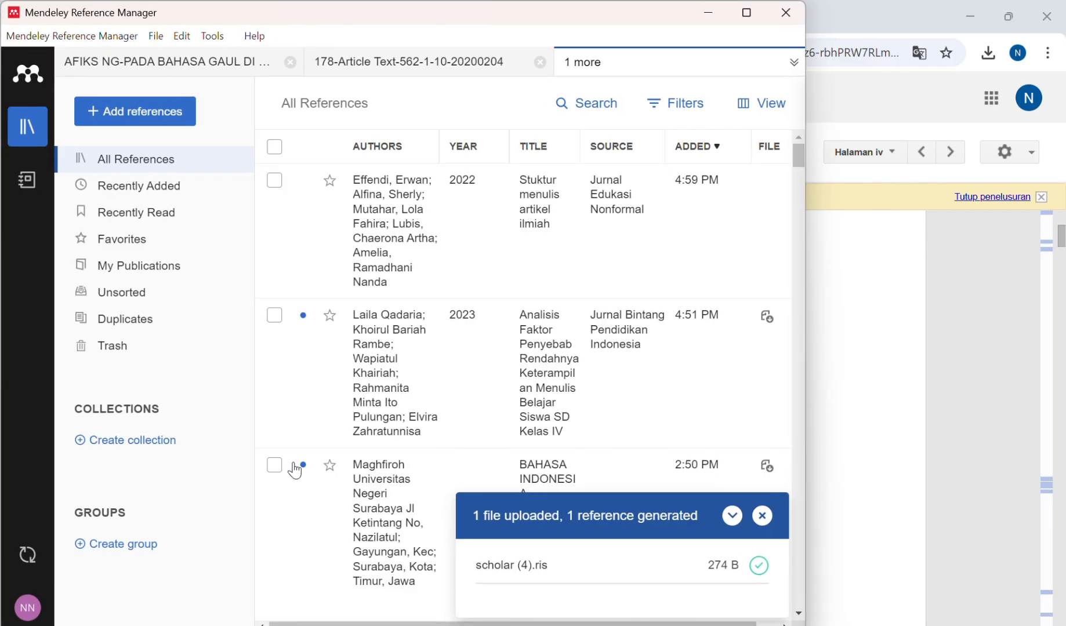
pyautogui.click(174, 122)
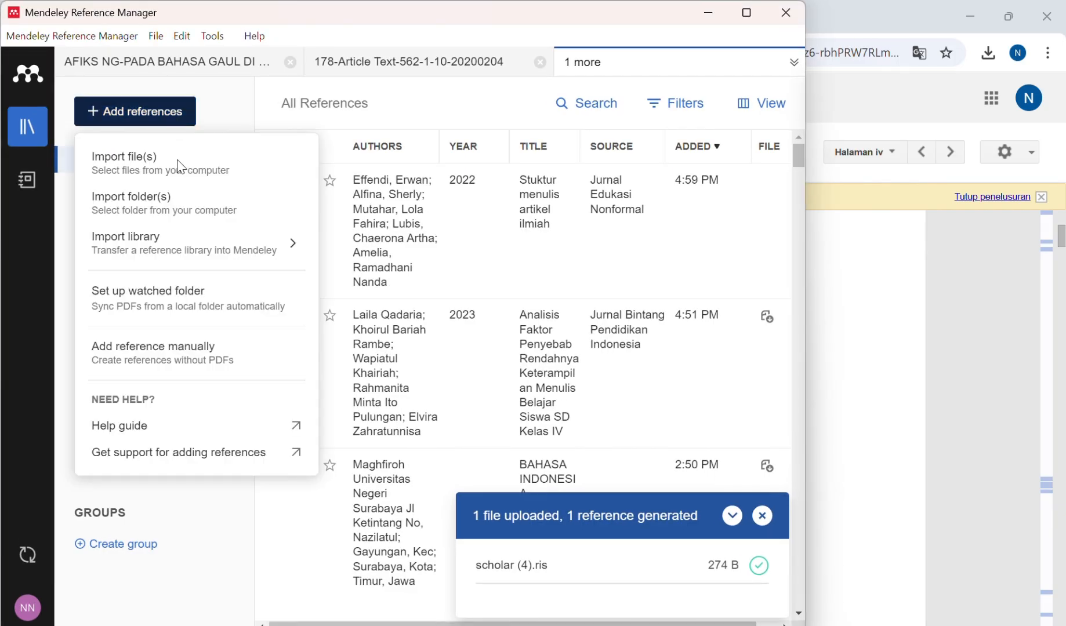
pyautogui.click(200, 353)
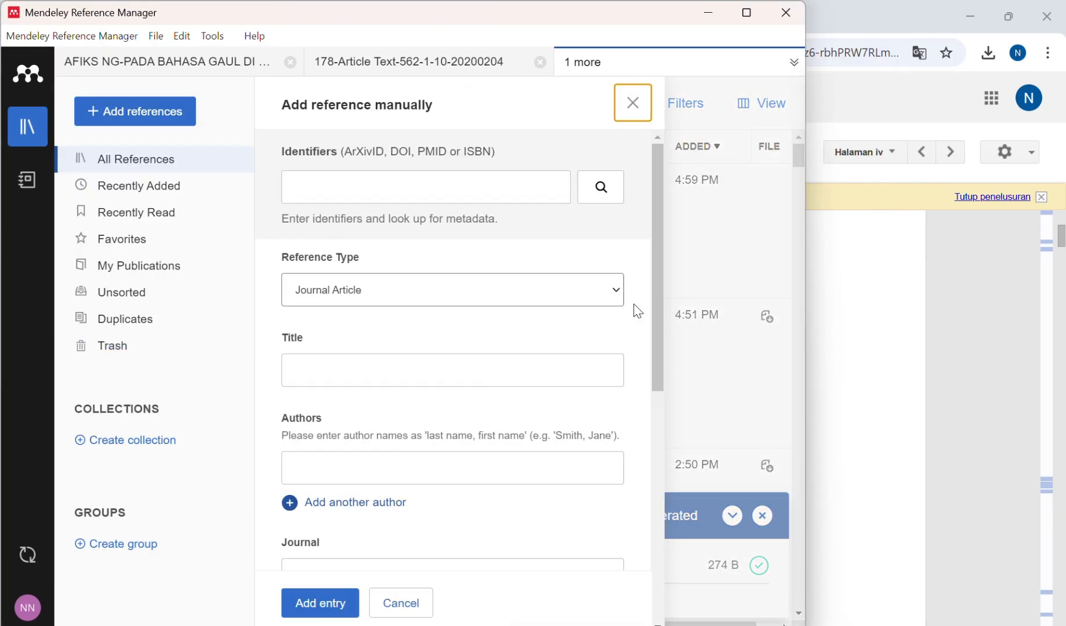
pyautogui.click(867, 407)
pyautogui.scroll(-3, 832, 403)
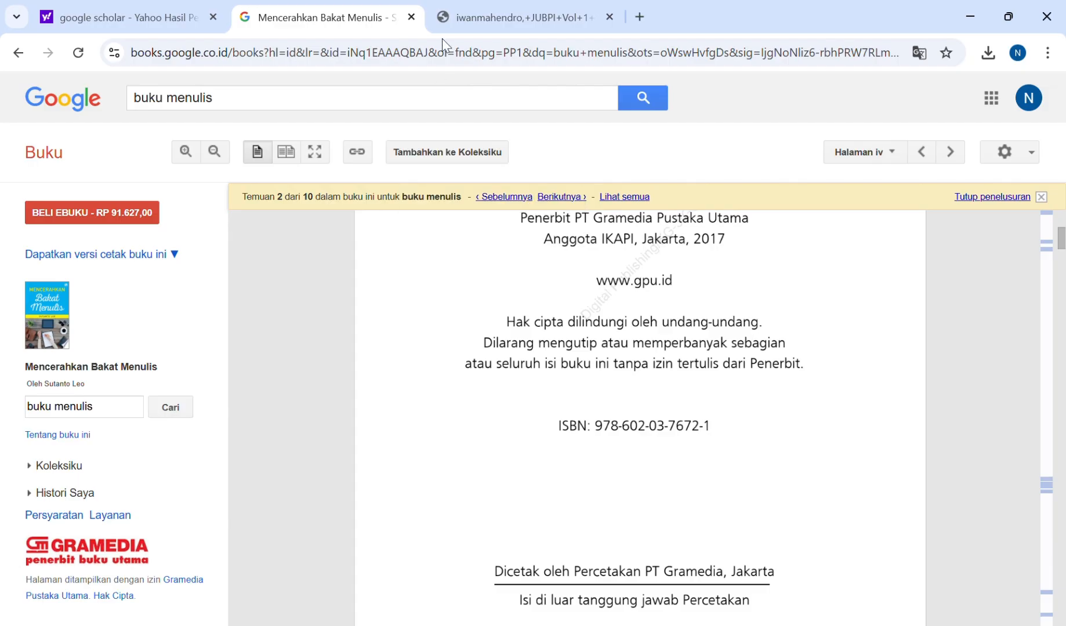
pyautogui.hotkey('alt', 'Tab')
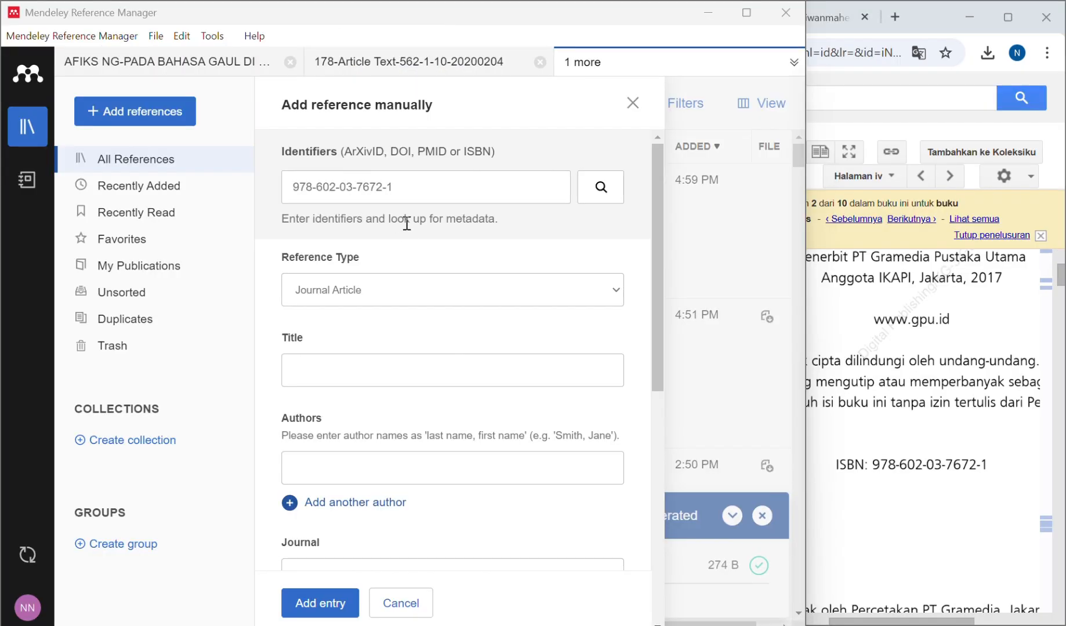
# Step: Set the reference type to Book and the title to "Mencerahkan bakat menulis"
pyautogui.click(369, 290)
pyautogui.click(325, 326)
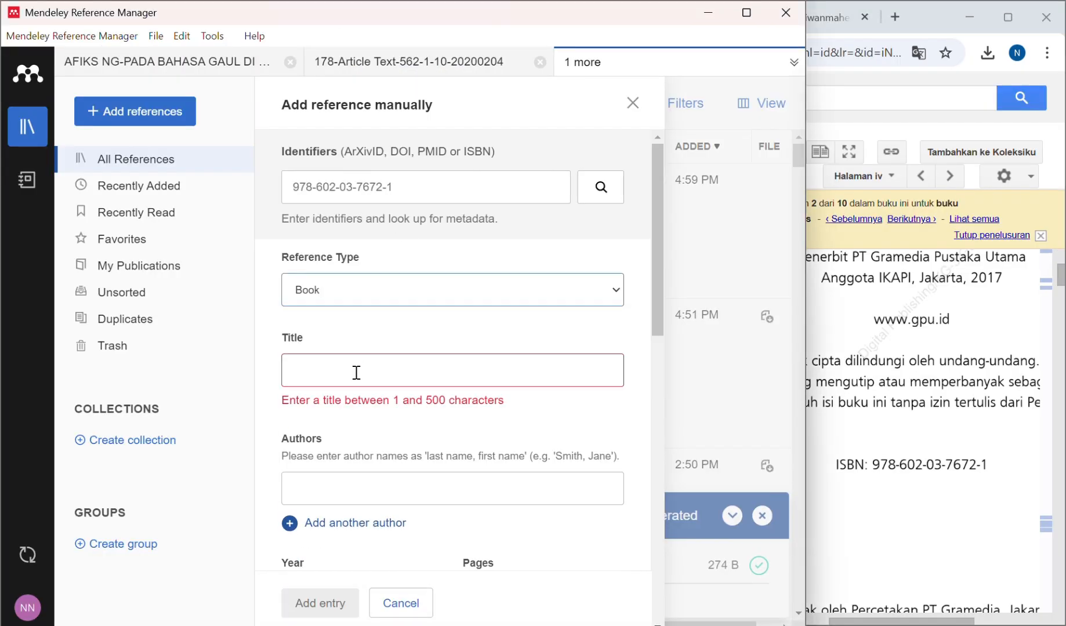
pyautogui.click(355, 373)
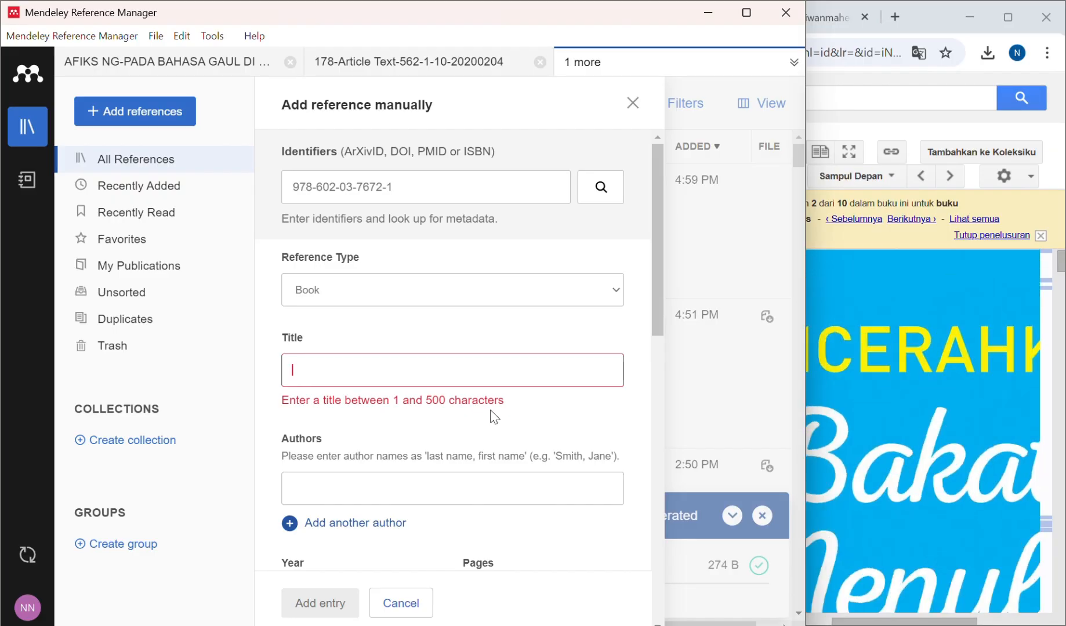
pyautogui.write('Mencerahkan bakat')
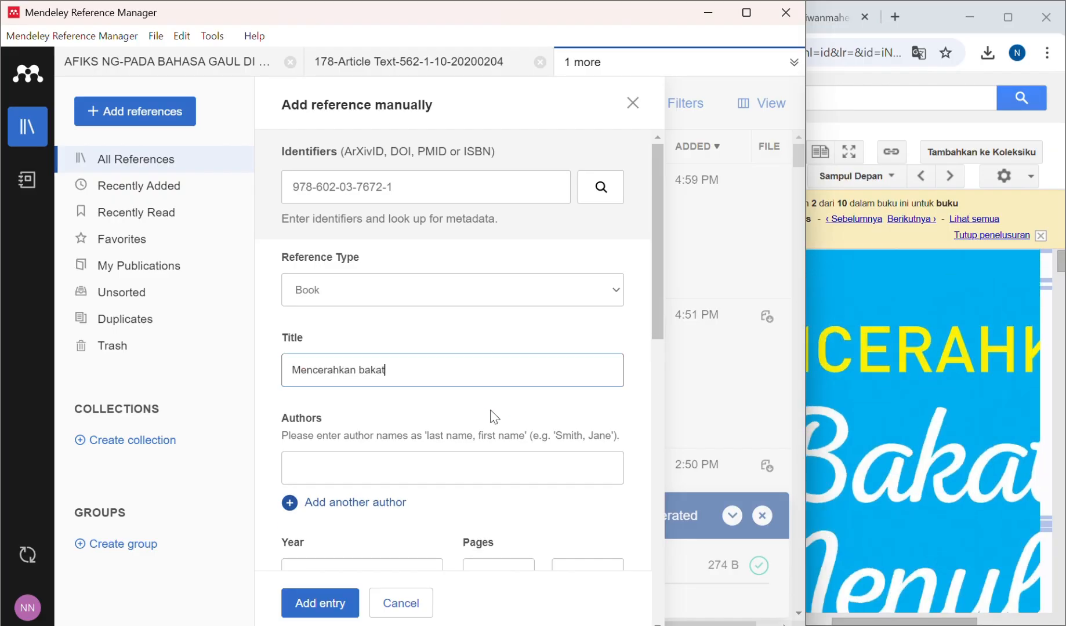
pyautogui.write(' menulis')
# Step: Enter the author's name for the reference, surname first, using the name on the book's copyright page
pyautogui.click(451, 464)
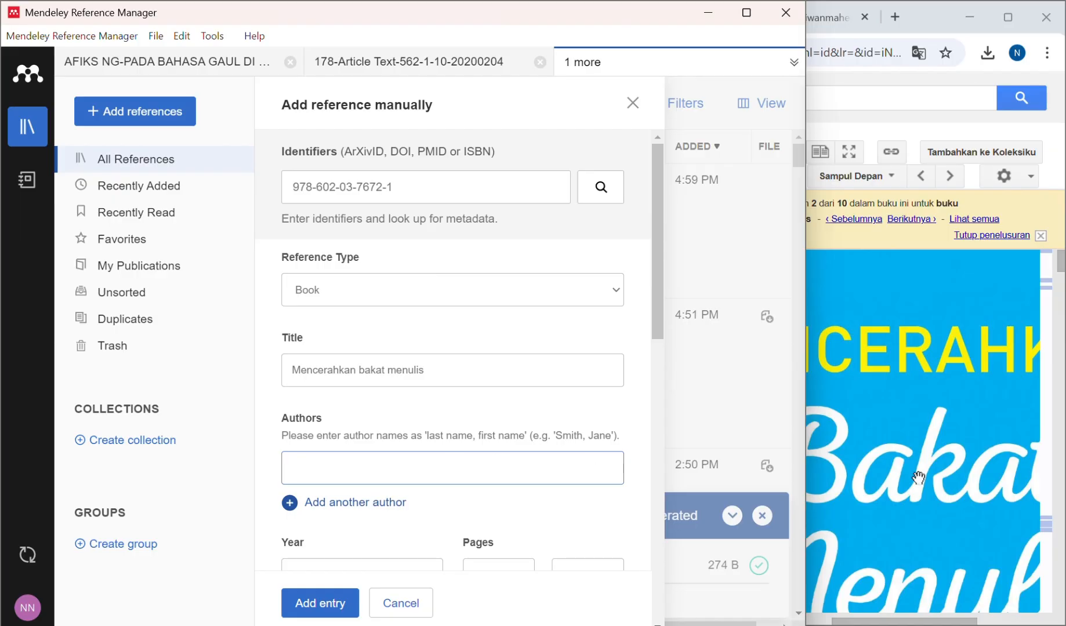
pyautogui.scroll(-5, 918, 479)
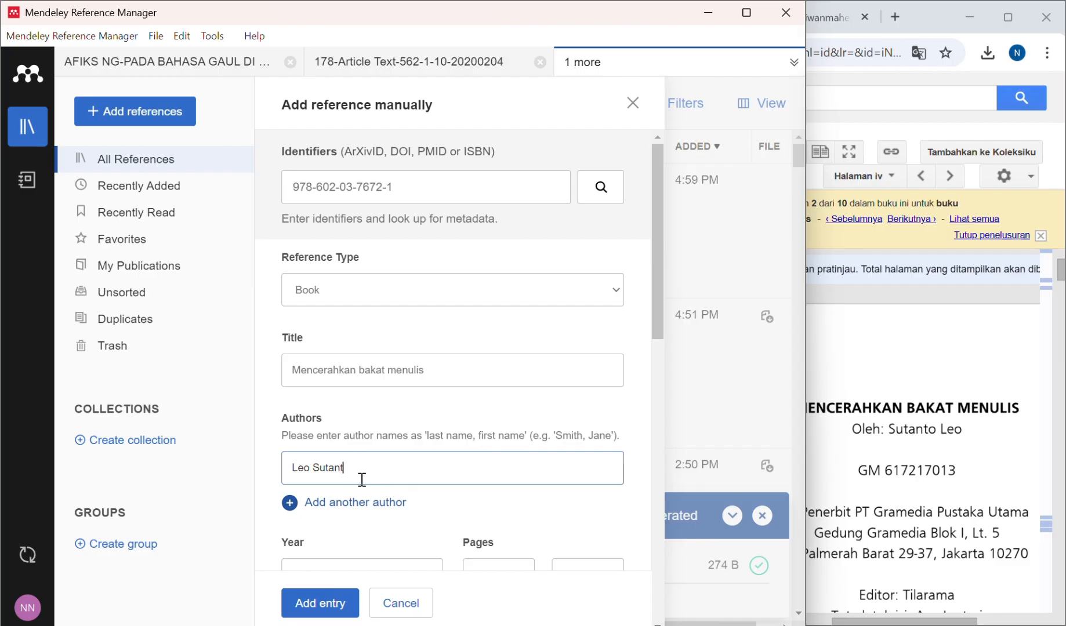
pyautogui.scroll(-2, 362, 480)
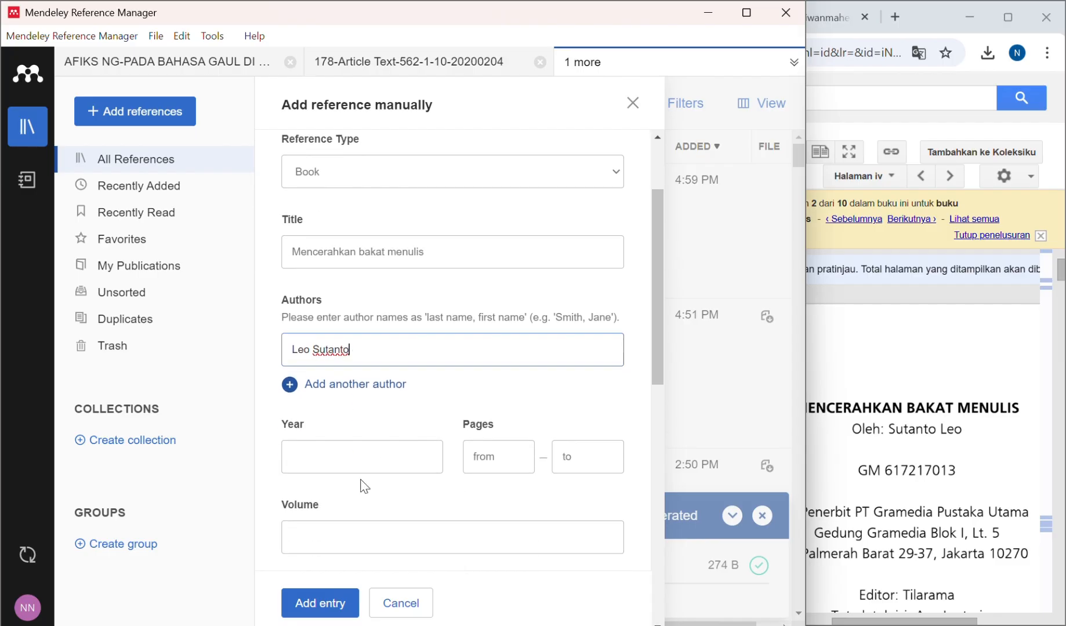
# Step: Set the reference's year to 2017 and its page range from 1 to 491
pyautogui.scroll(-2, 364, 486)
pyautogui.click(344, 371)
pyautogui.scroll(-3, 944, 431)
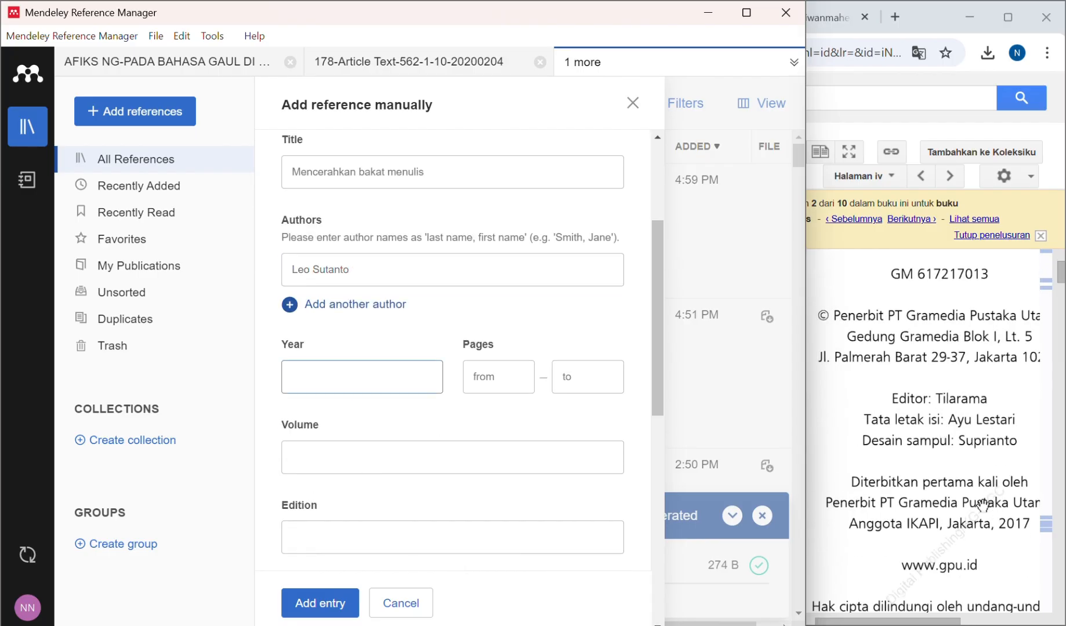
pyautogui.scroll(-1, 981, 505)
pyautogui.click(497, 379)
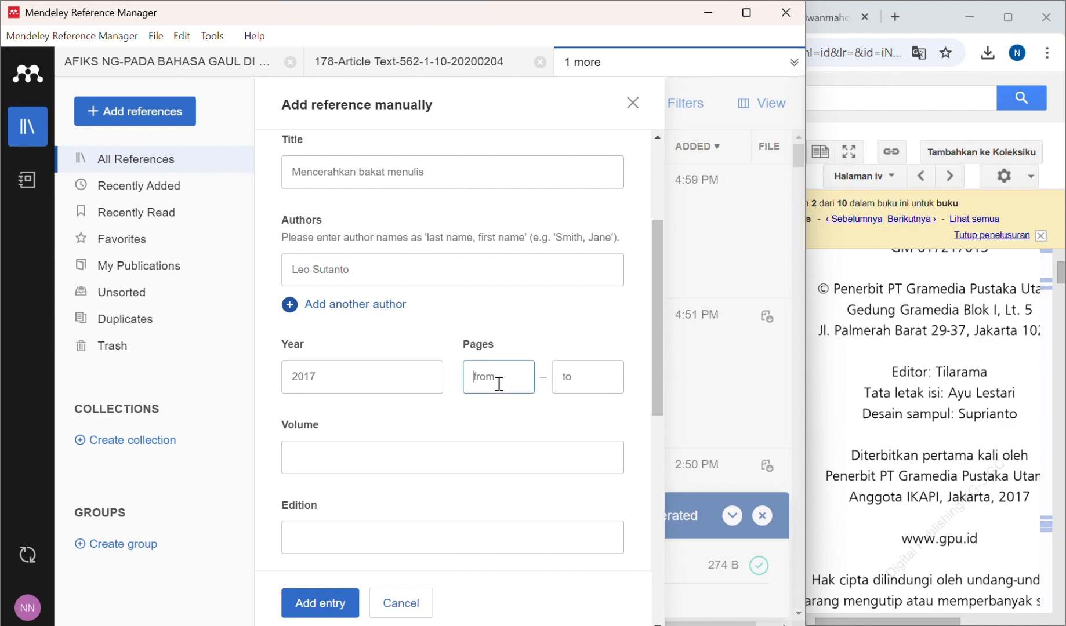
pyautogui.write('1')
pyautogui.click(607, 380)
pyautogui.write('491')
# Step: Enter the editor's name from the copyright page and set the city to Jakarta
pyautogui.scroll(-4, 606, 378)
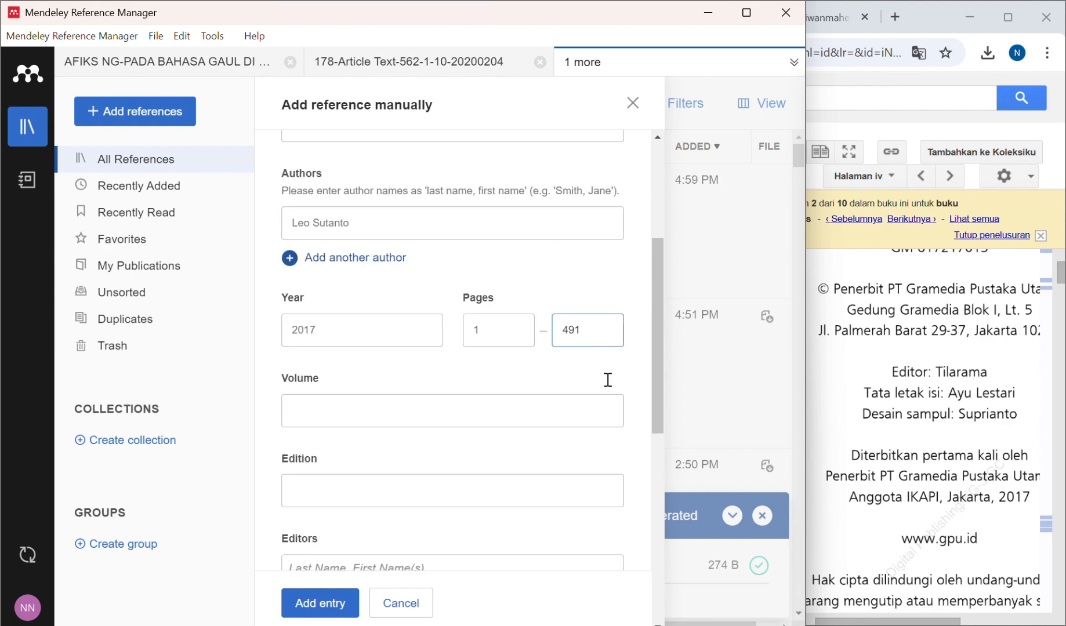
pyautogui.click(382, 453)
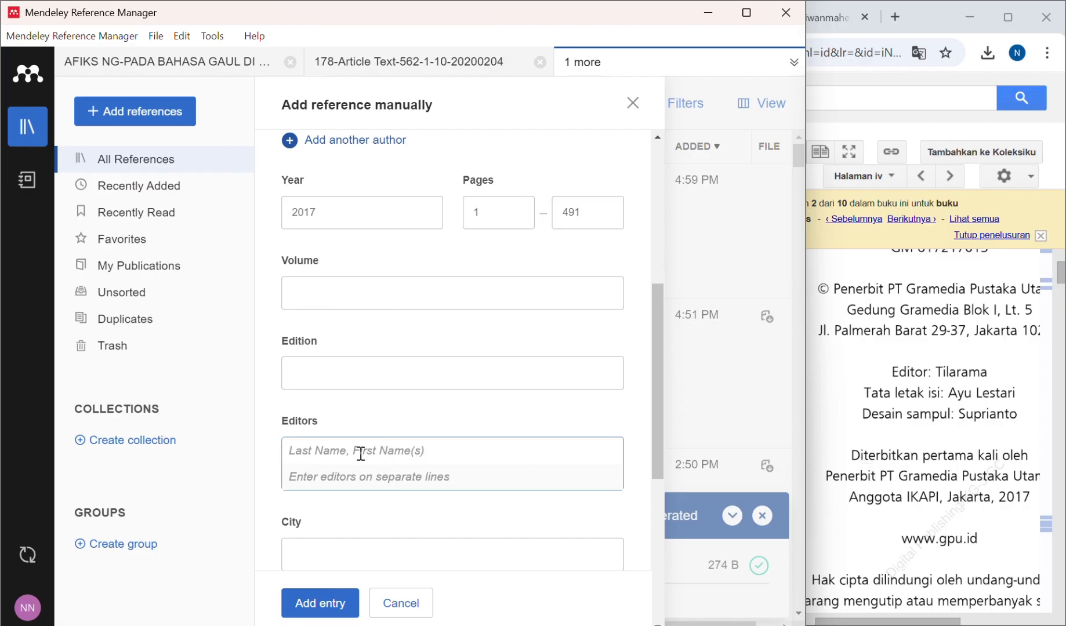
pyautogui.write('Tilarama')
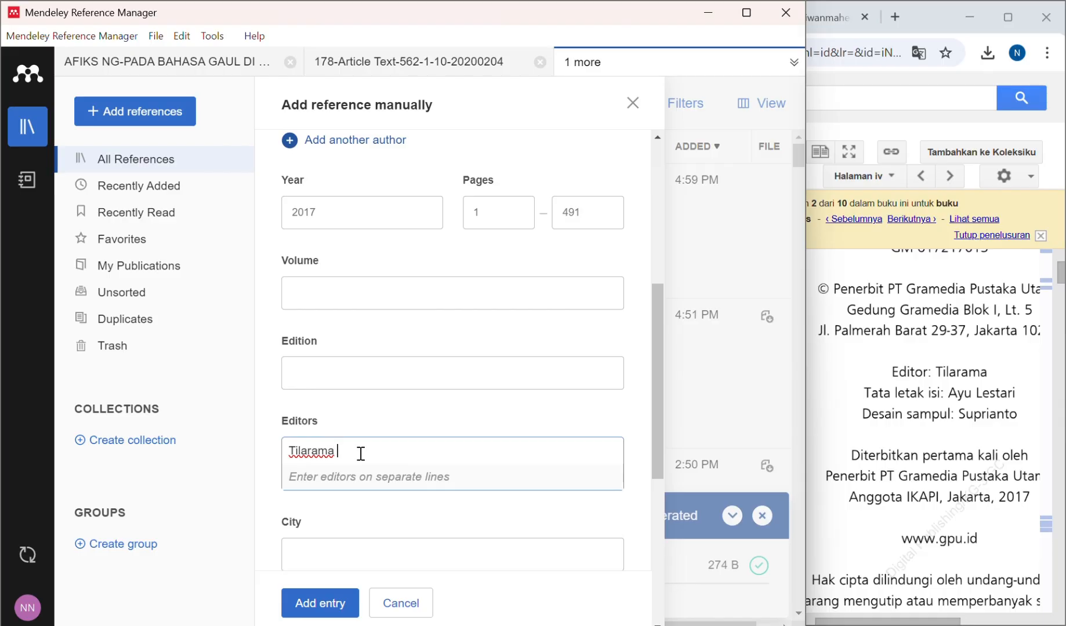
pyautogui.scroll(-3, 361, 453)
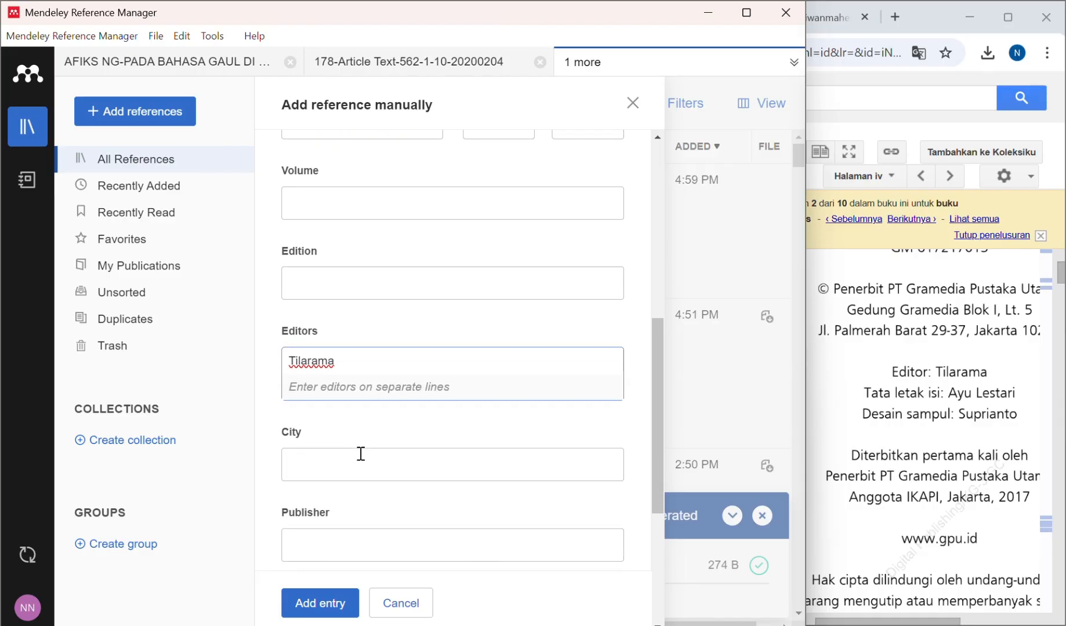
pyautogui.click(360, 435)
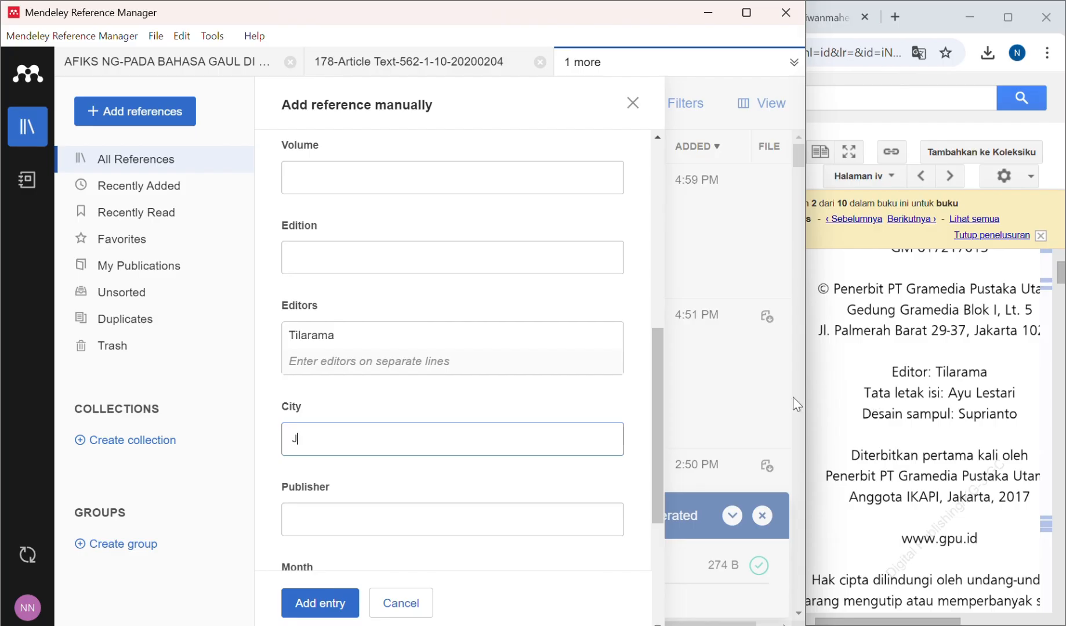
pyautogui.write('Jakarta')
# Step: Set the publisher to "PT Gramedia Pustaka Utama" and add the reference entry to the library
pyautogui.click(473, 508)
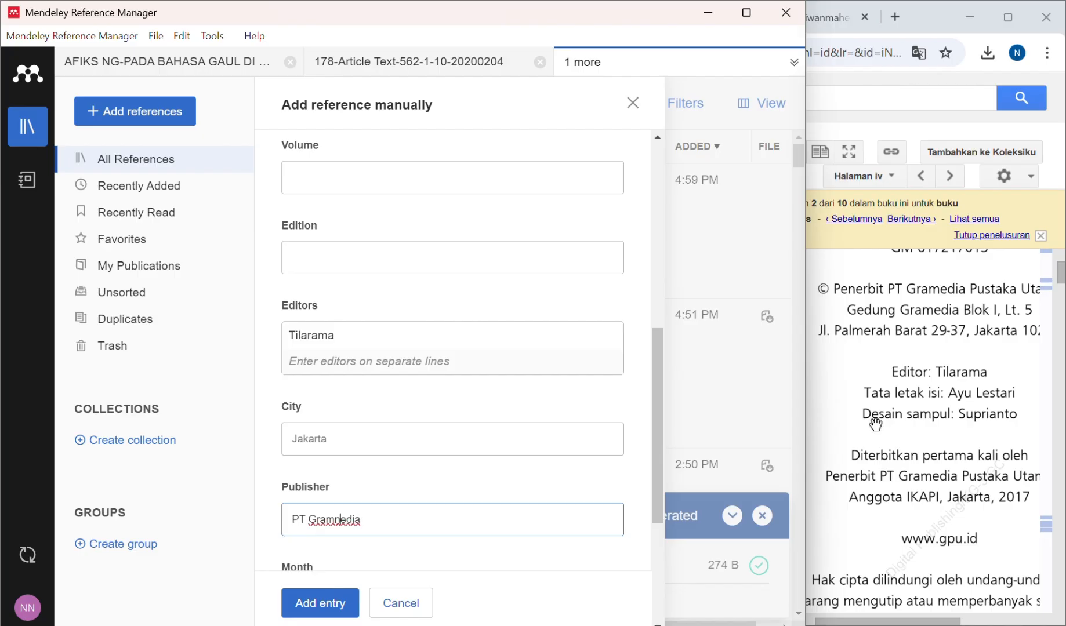
pyautogui.press('BackSpace')
pyautogui.scroll(-2, 875, 424)
pyautogui.scroll(-4, 627, 437)
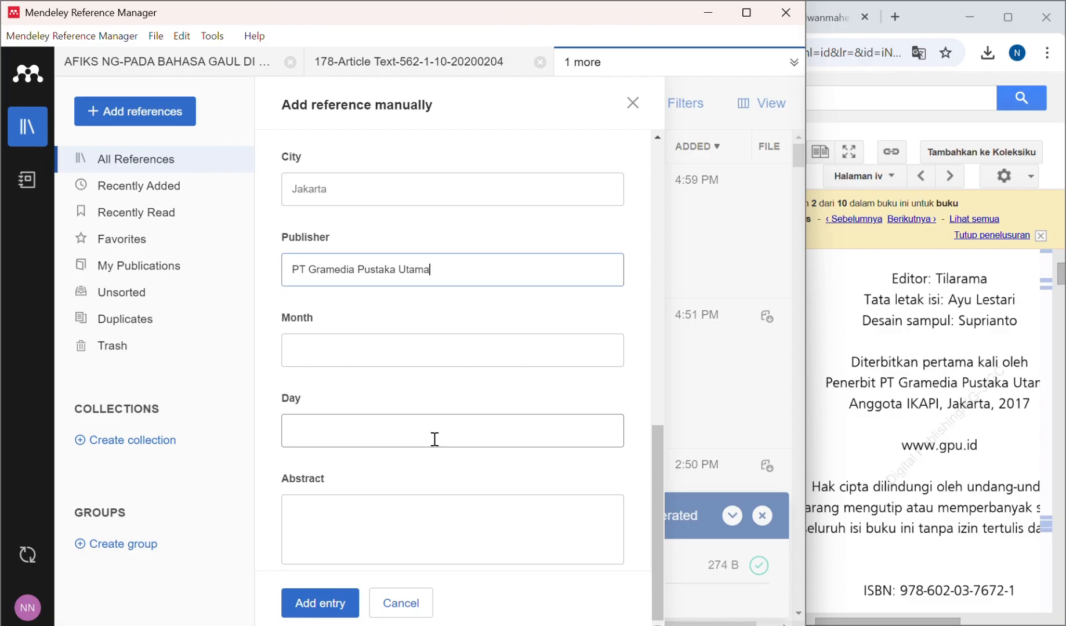
pyautogui.click(320, 603)
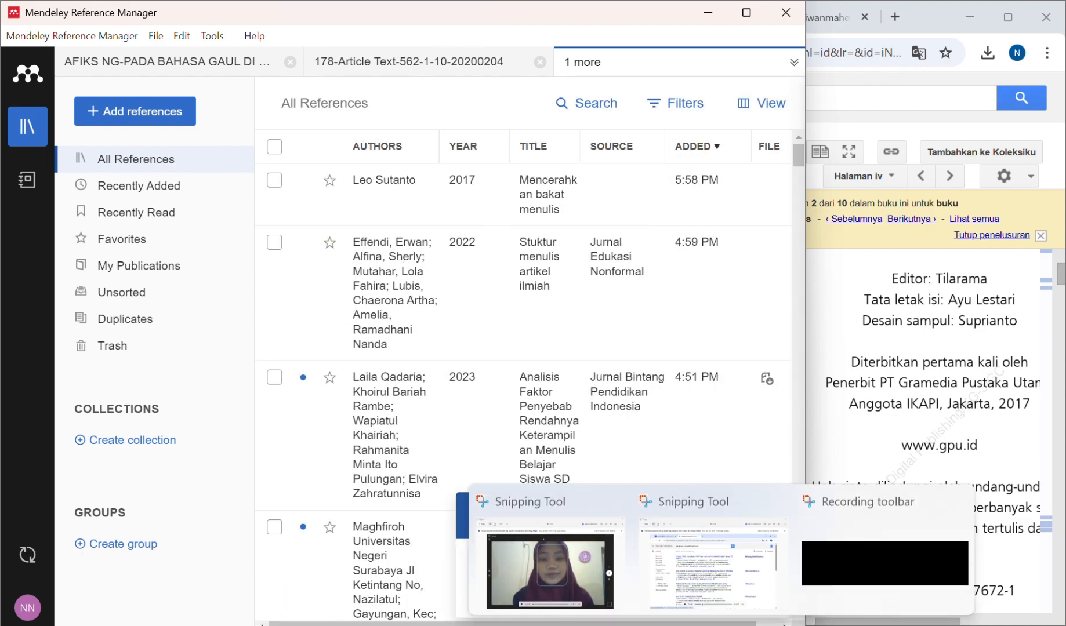
# Step: Switch to the book preview in Chrome, maximize its window, and read the opening paragraph of Bab 1
pyautogui.moveTo(575, 625)
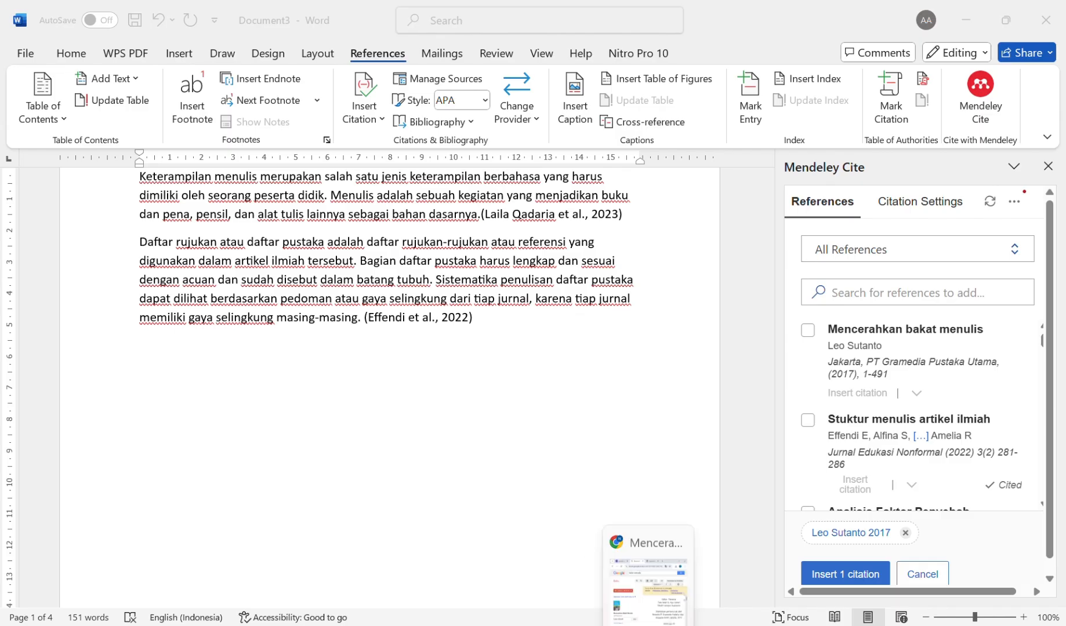
pyautogui.click(648, 625)
pyautogui.scroll(-6, 899, 418)
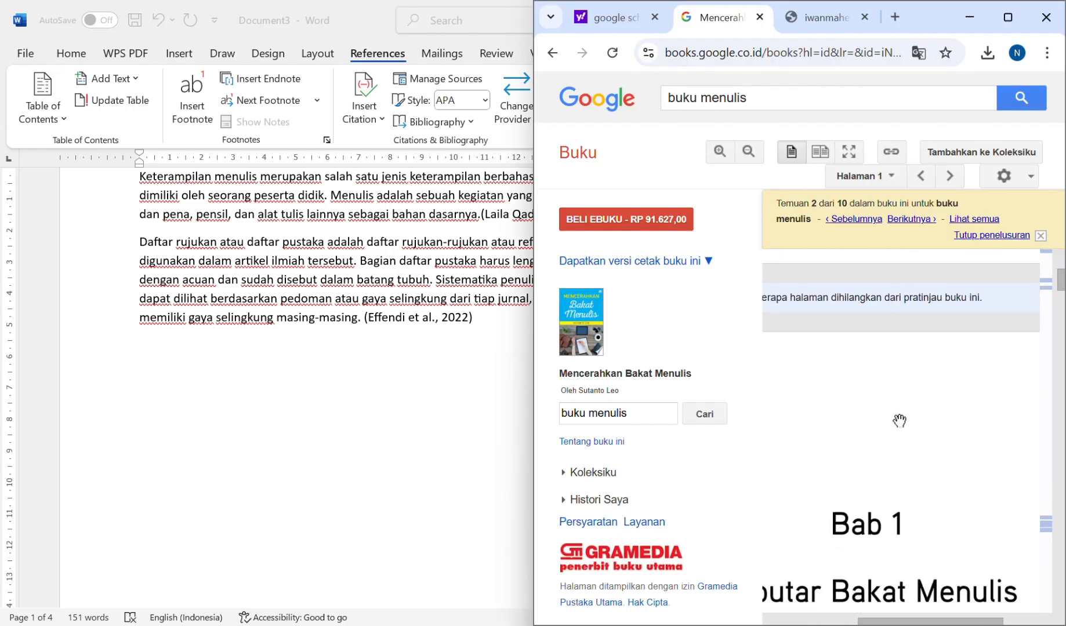
pyautogui.click(1013, 3)
pyautogui.scroll(-5, 683, 479)
pyautogui.scroll(1, 683, 479)
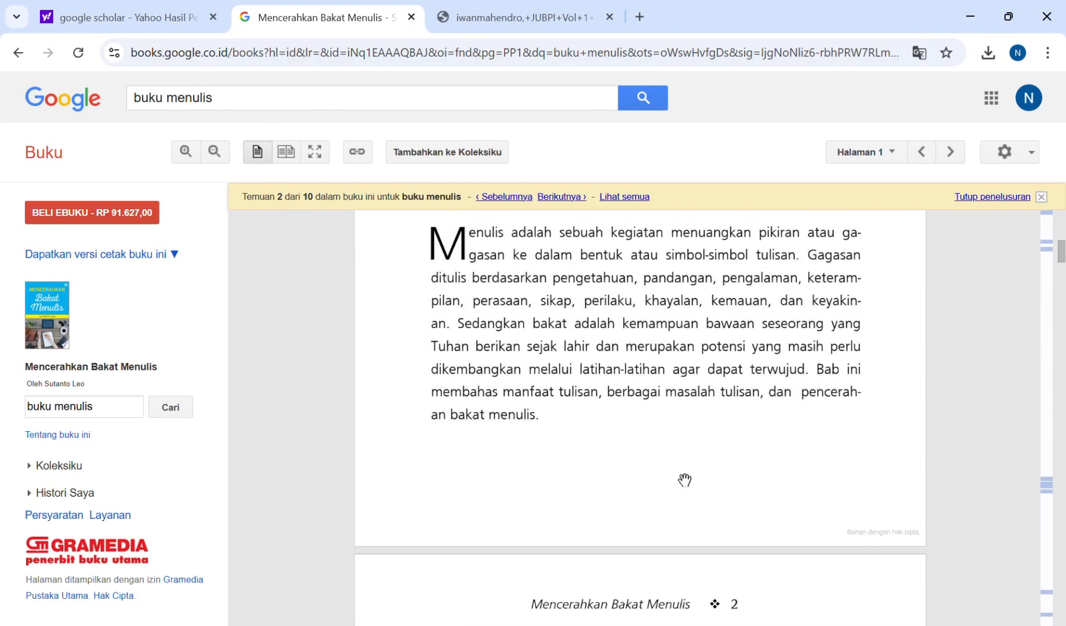
# Step: Switch to Document3 in Word and add the book's opening passage, from "Menulis adalah sebuah kegiatan" to "agar dapat terwujud", as a third paragraph
pyautogui.moveTo(576, 625)
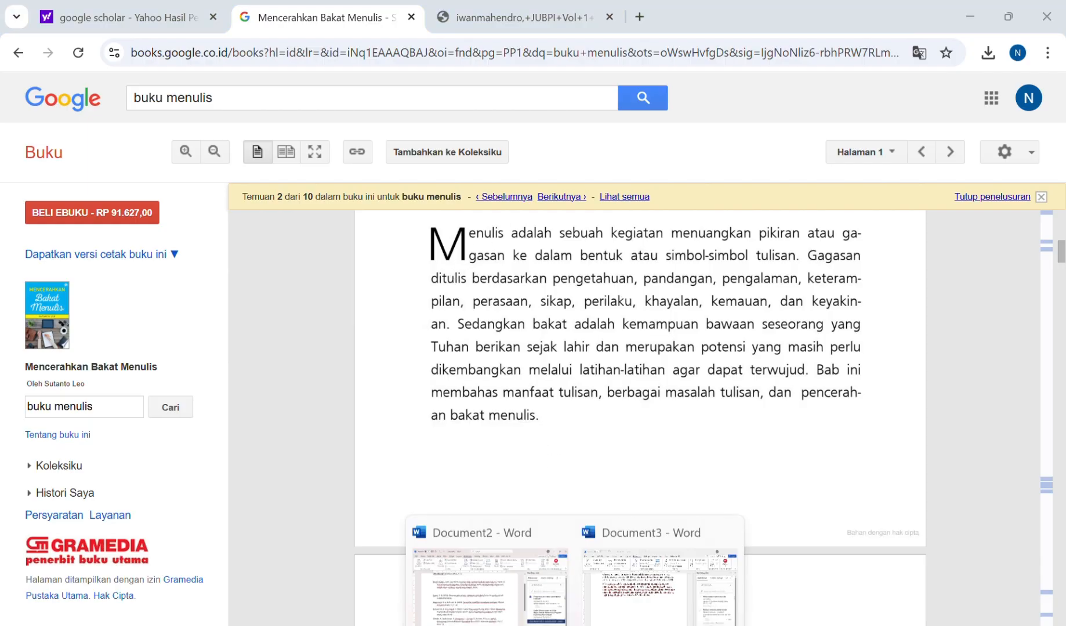
pyautogui.click(684, 555)
pyautogui.write('Menulis adalah sebuah kegiatan  menuangkan pikiran atau gagasan ke dalam bentuk atau simbol-simbol tulisan. Gagasan ditulis berdasarkan pengetahuan, sikap, periilaku, khayalan, kemauan, dan keyakinan. Sedangkan bakat adalah kemampuan bawaan seseorang yang tuhan berikan sejak lahir dan merupakan potensi  yang masih perlu dikembangkan melalui Latihan-latihan agar dapat terwujud')
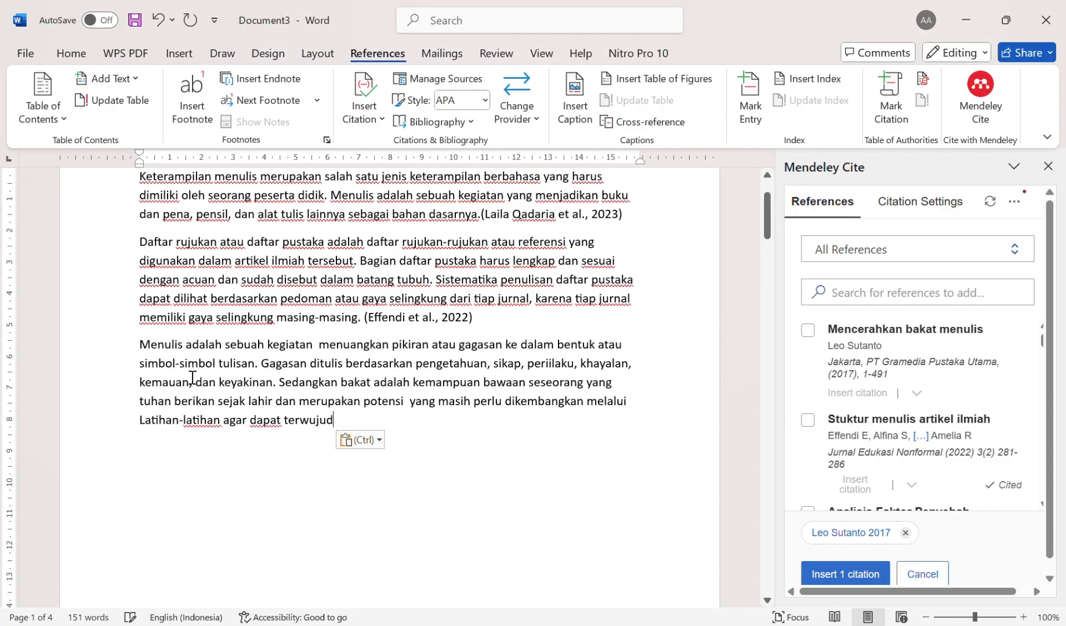
# Step: Insert a single citation of "Mencerahkan bakat menulis" at the end of the third paragraph, removing the duplicate selection of the reference
pyautogui.click(807, 330)
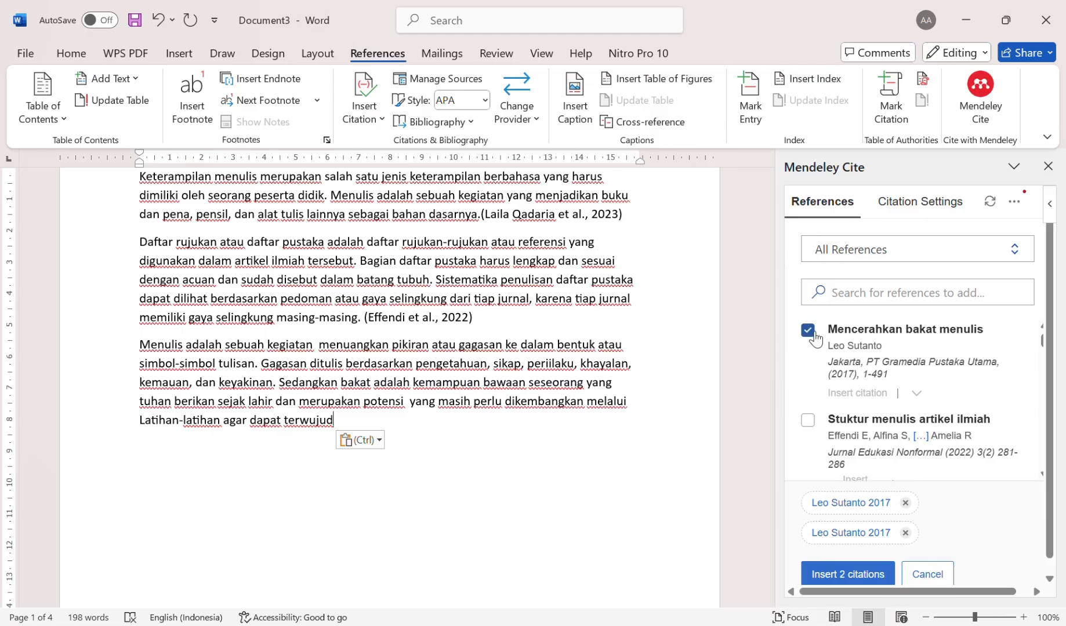
pyautogui.scroll(-1, 869, 557)
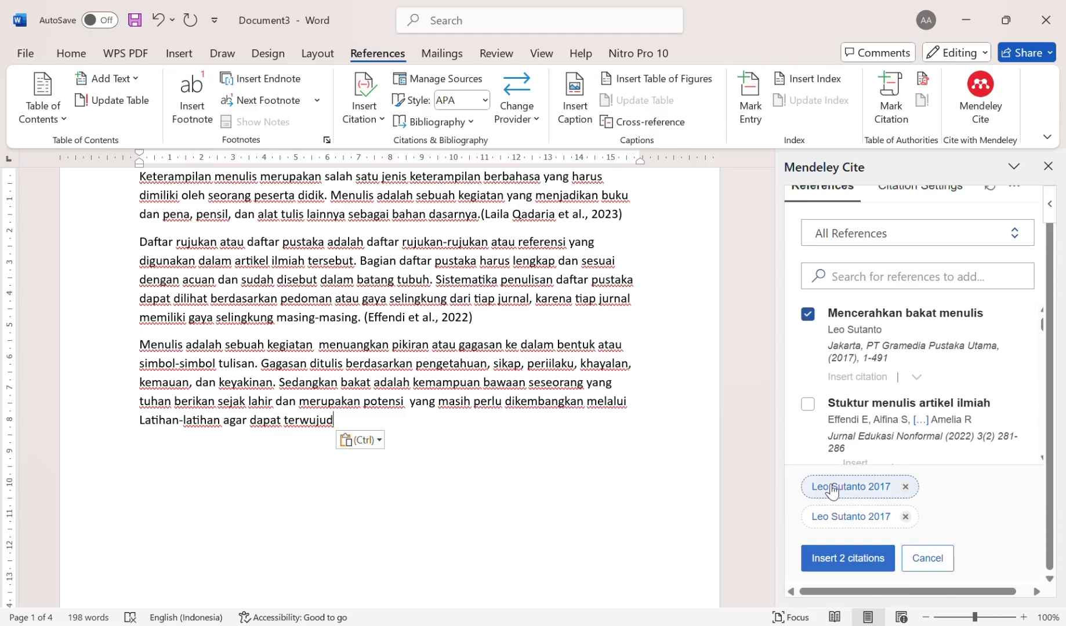
pyautogui.click(905, 520)
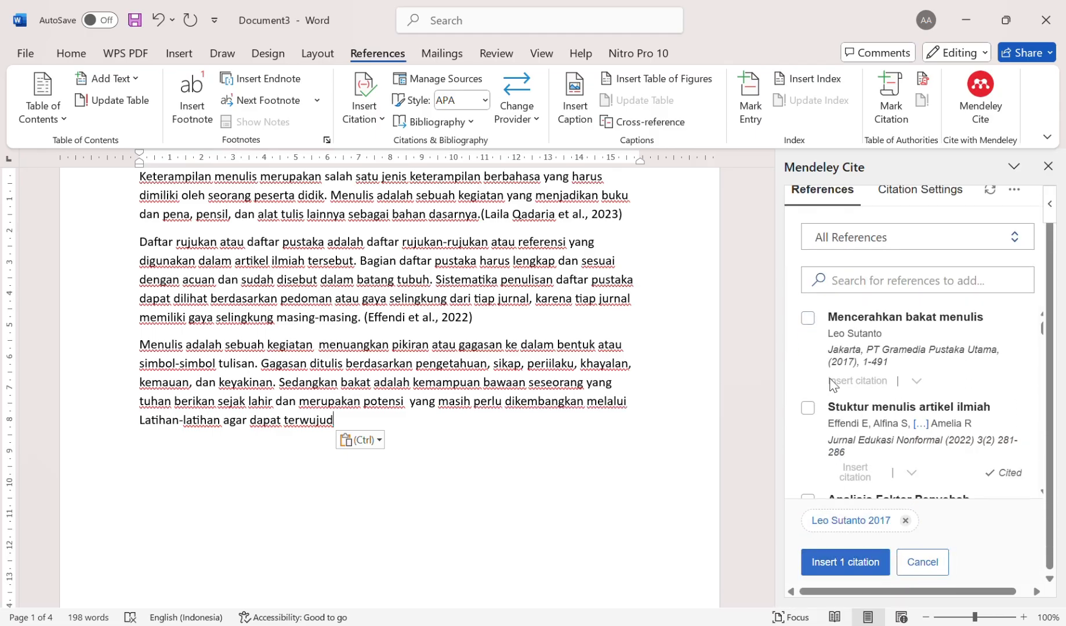
pyautogui.click(808, 318)
pyautogui.click(904, 490)
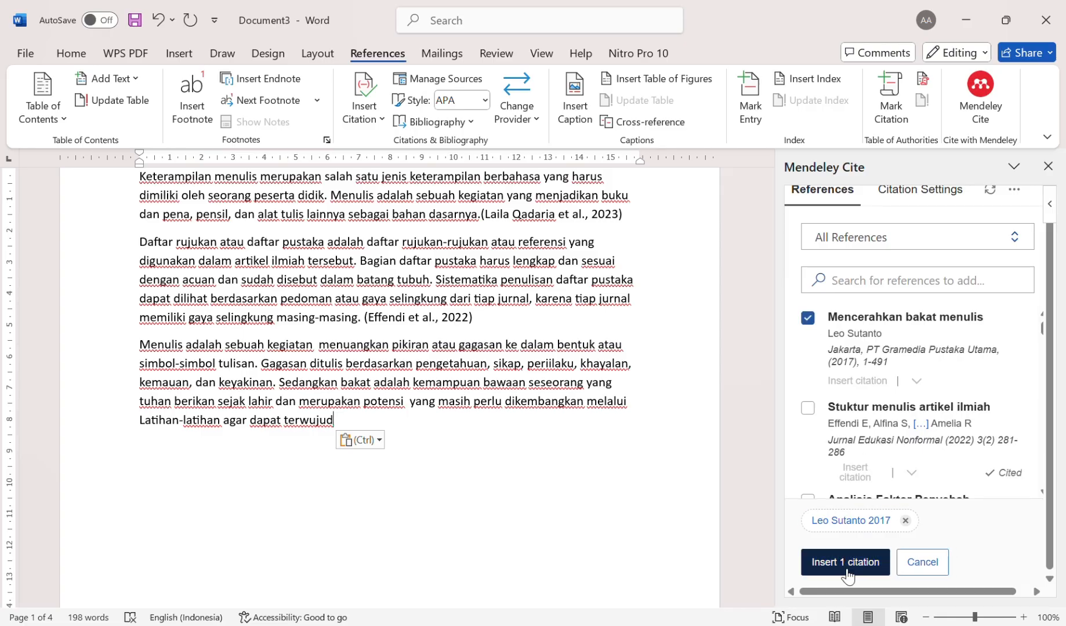
pyautogui.click(847, 564)
# Step: Place the cursor below the reference list on the last page, select "Mencerahkan bakat menulis", and update the bibliography
pyautogui.scroll(-20, 479, 277)
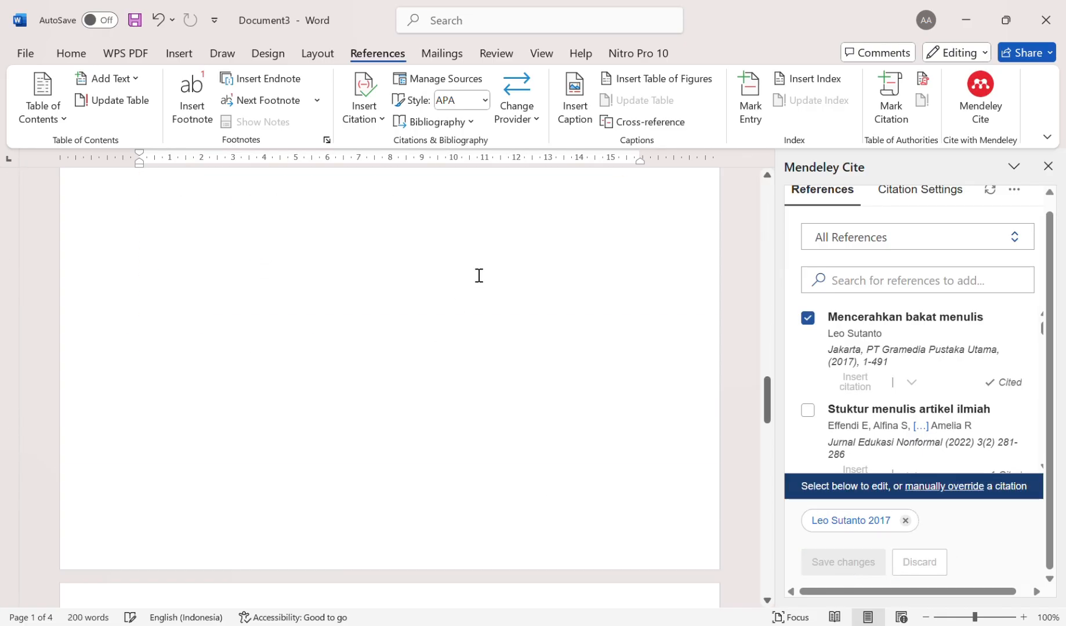
pyautogui.scroll(4, 478, 275)
pyautogui.click(238, 327)
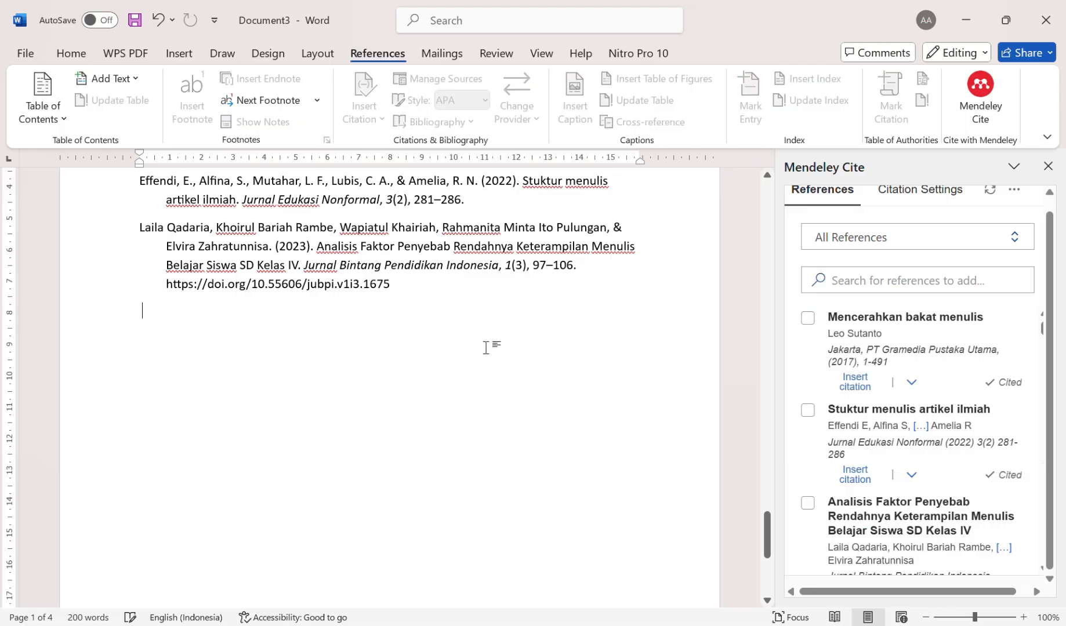
pyautogui.click(807, 317)
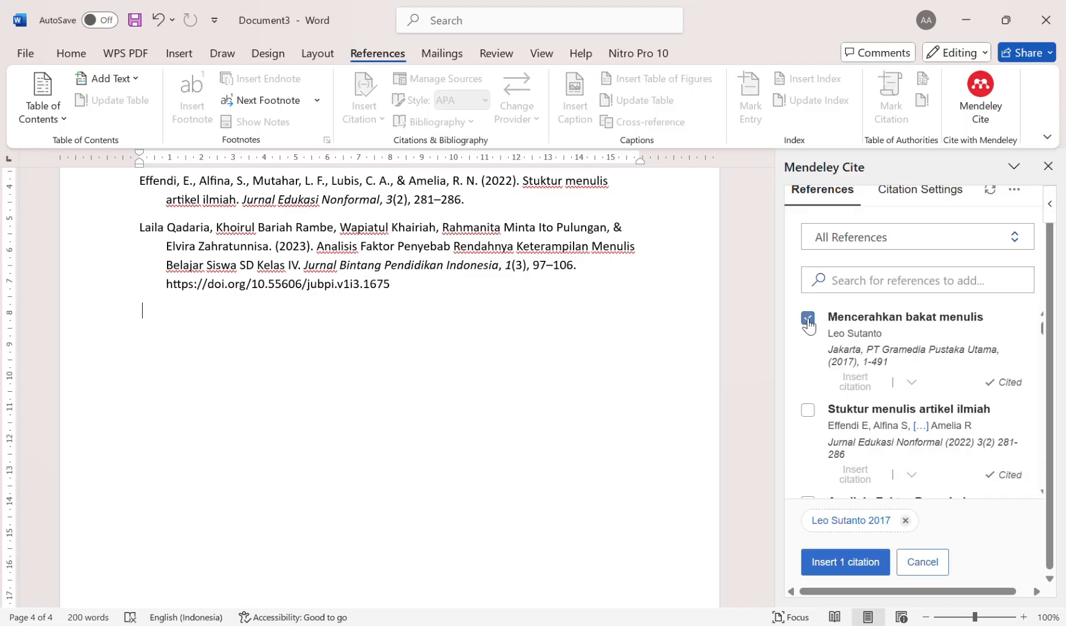
pyautogui.click(1013, 191)
pyautogui.click(922, 352)
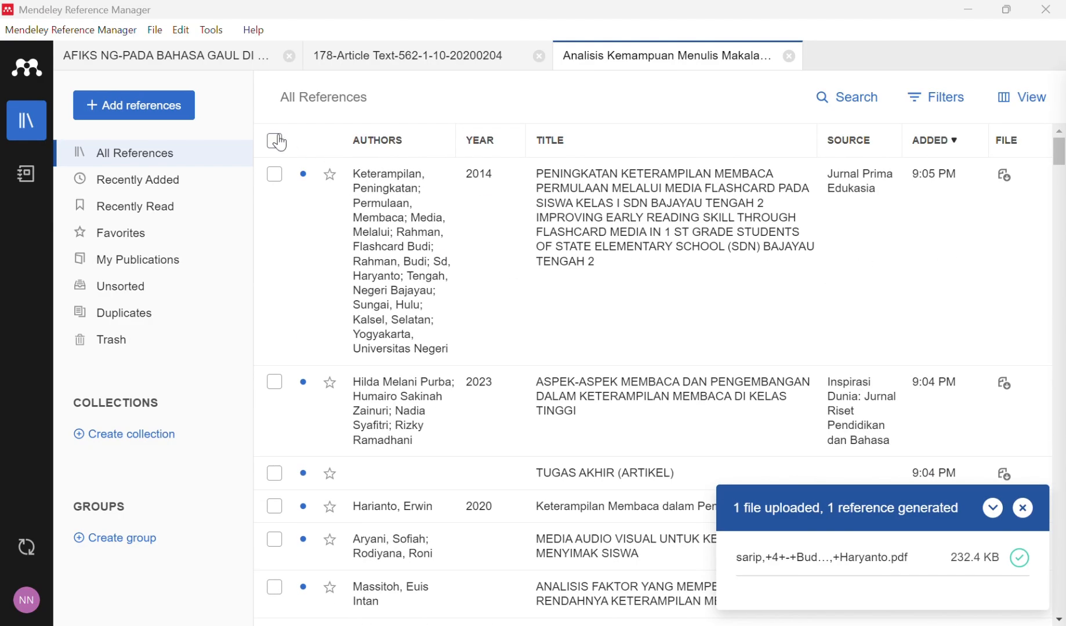
# Step: Select all references in the Mendeley Reference Manager library
pyautogui.click(274, 141)
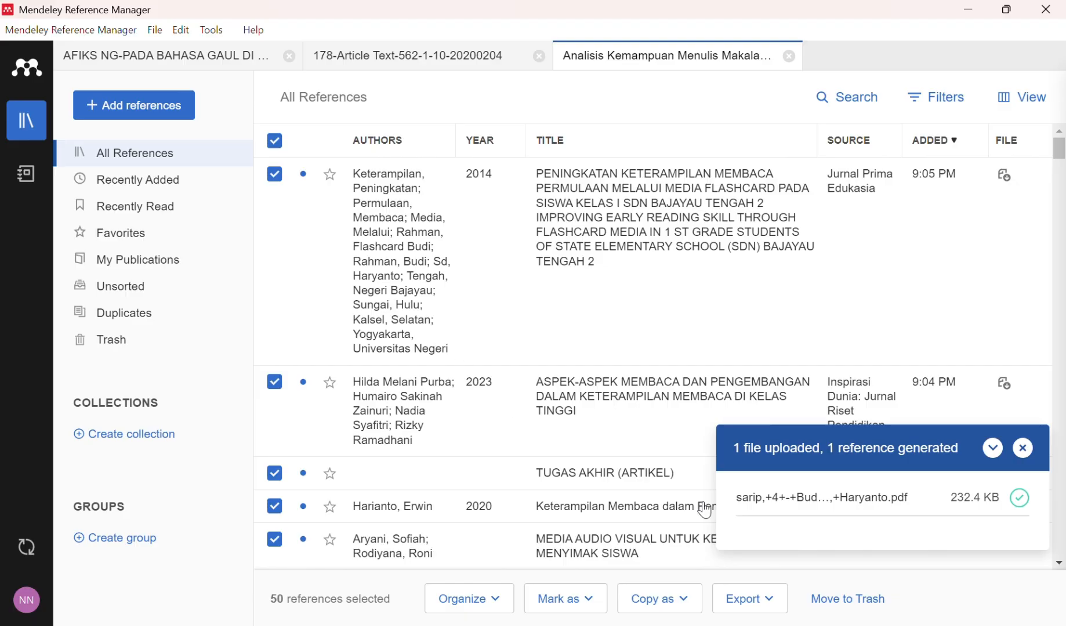
# Step: Switch to the recovered Document3 in Word, review its cited paragraphs from the end back to the first page, and close the Mendeley Cite pane
pyautogui.moveTo(635, 624)
pyautogui.click(299, 560)
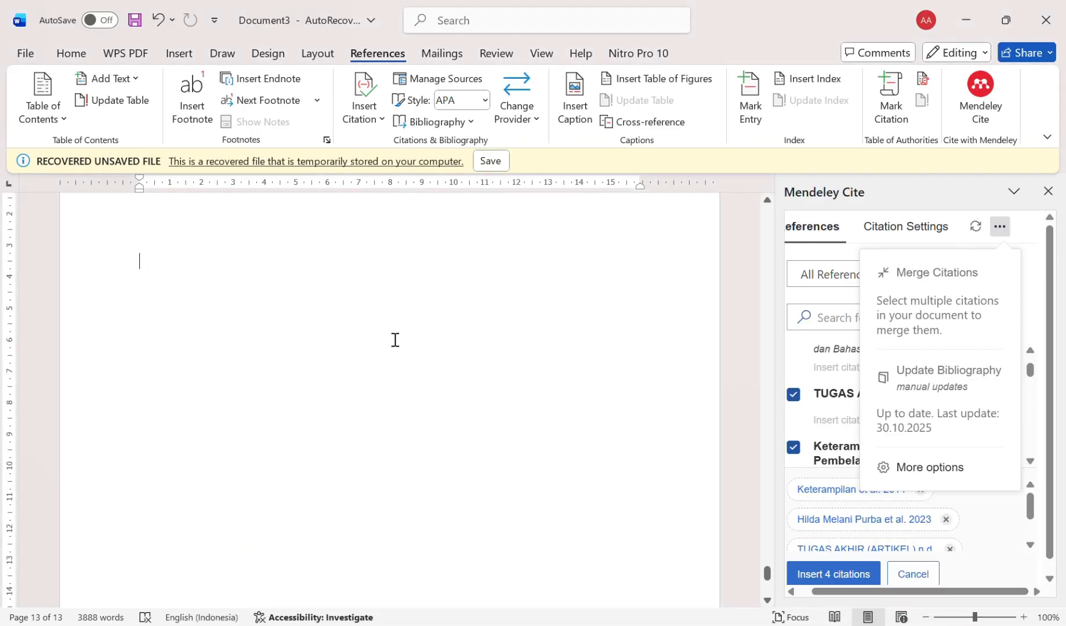
pyautogui.scroll(10, 400, 333)
pyautogui.scroll(15, 403, 330)
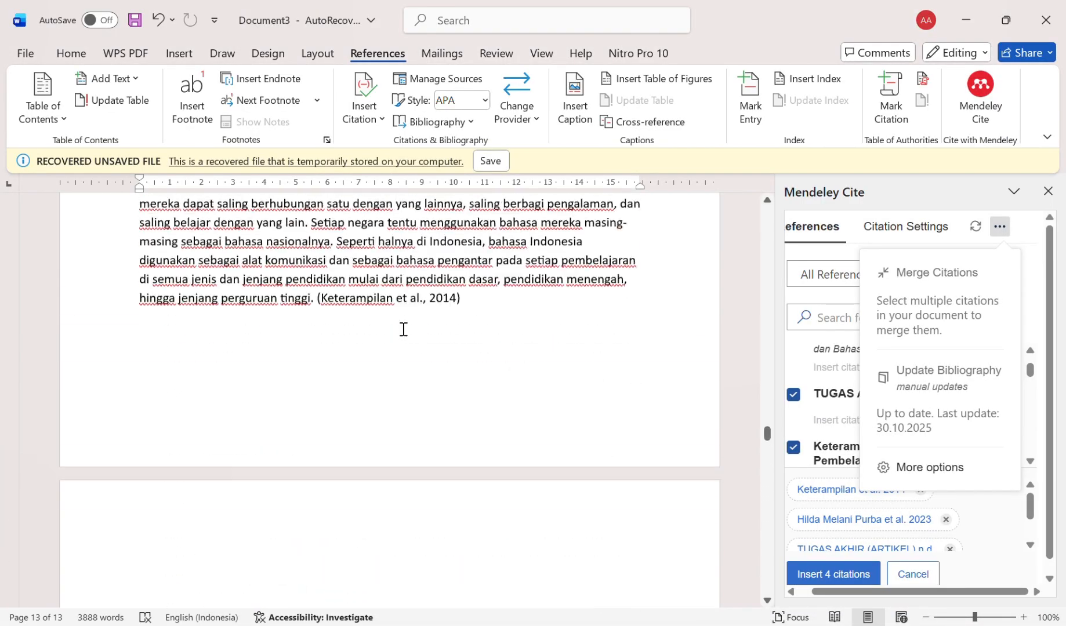
pyautogui.scroll(20, 403, 329)
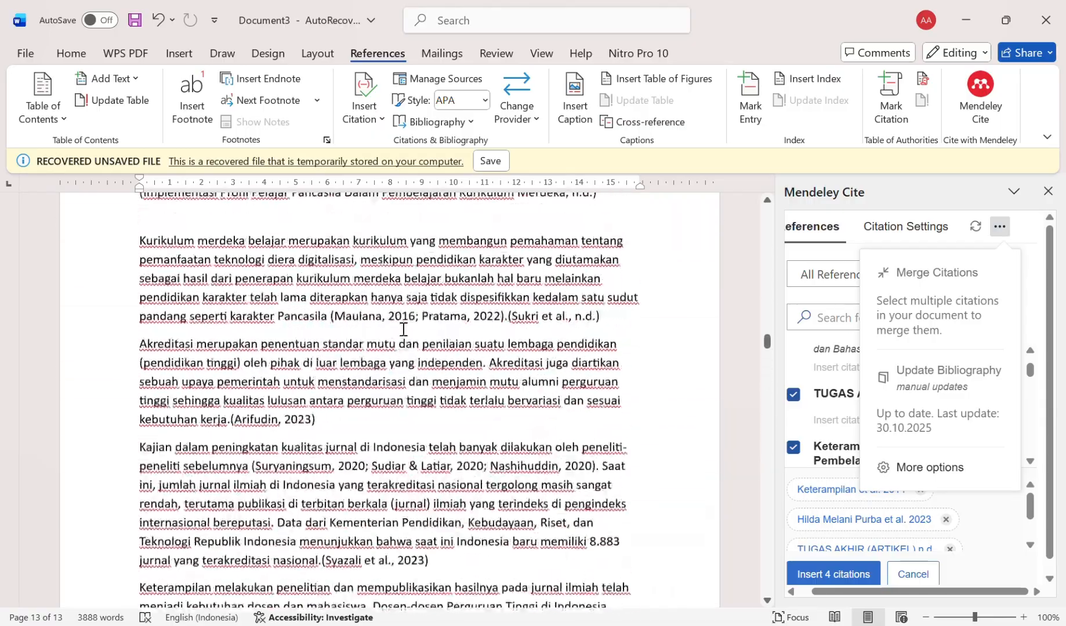
pyautogui.scroll(20, 404, 329)
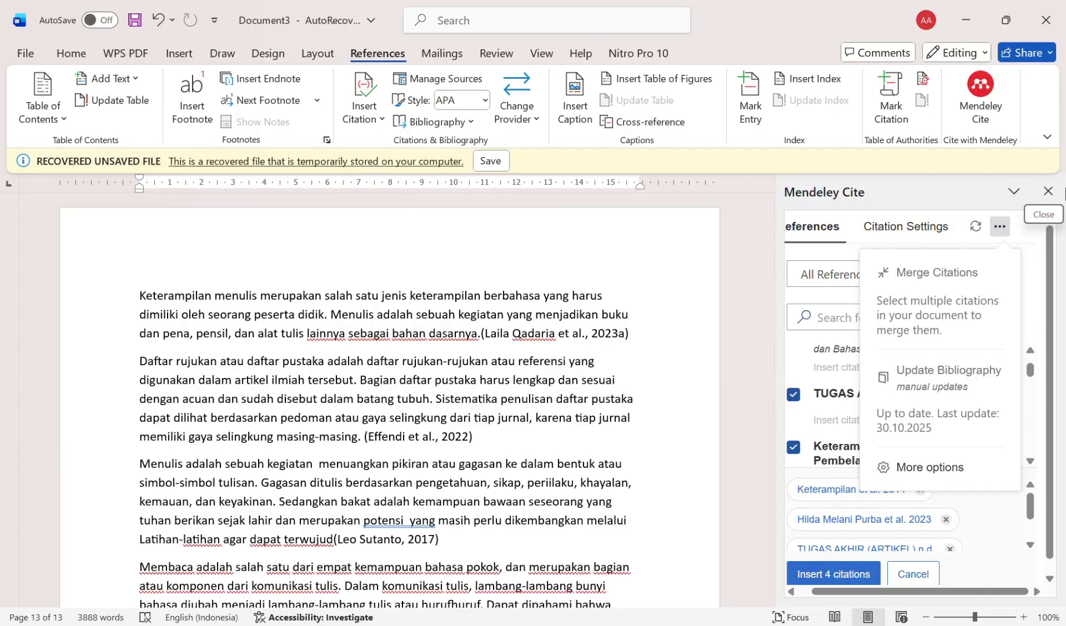
pyautogui.click(1048, 192)
pyautogui.scroll(-3, 574, 413)
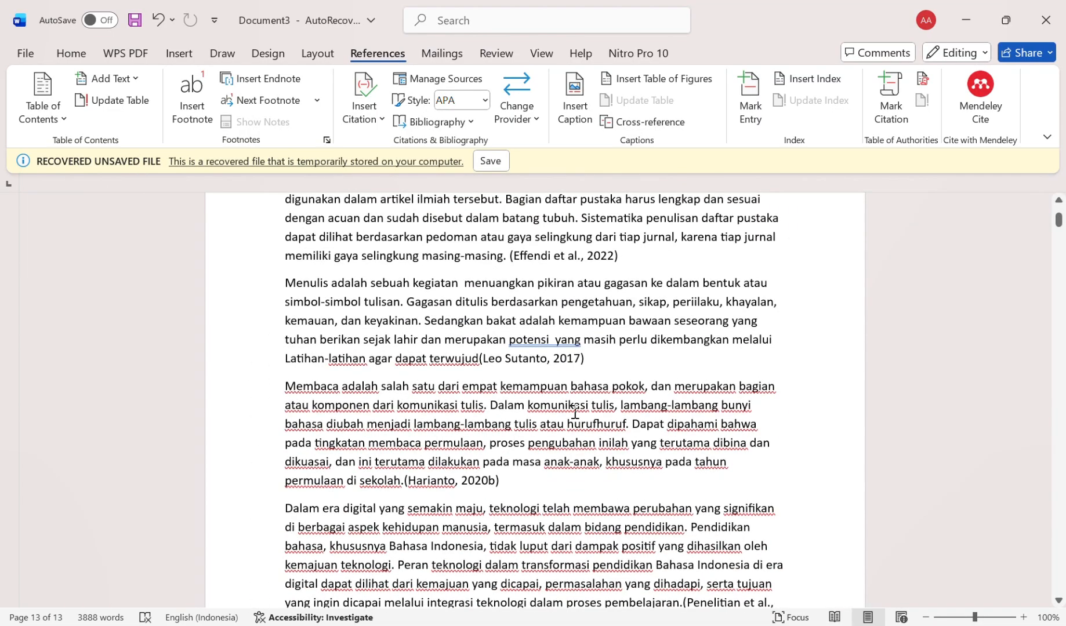